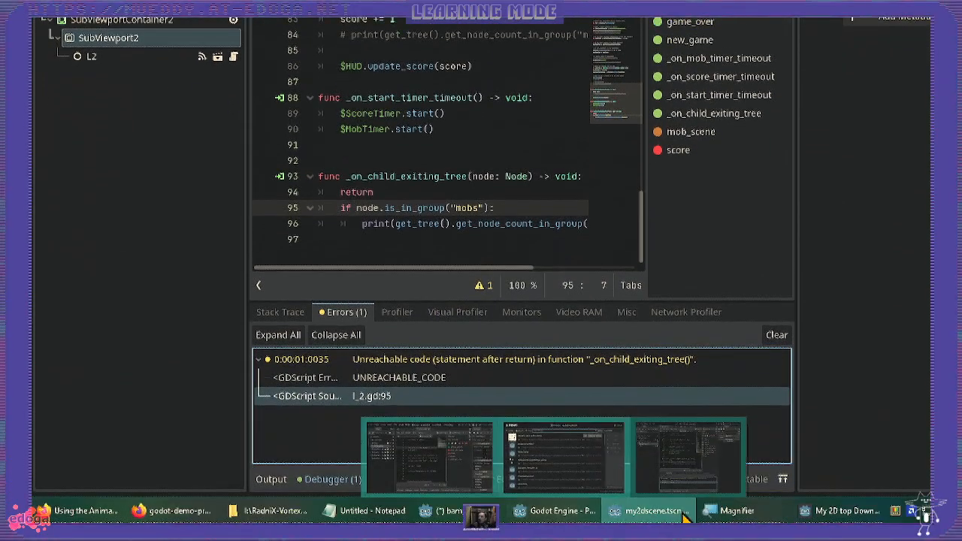
# - Bring the running My 2D top Down SandBox debug window to the front, reposition it and start the game in both viewports
pyautogui.click(820, 512)
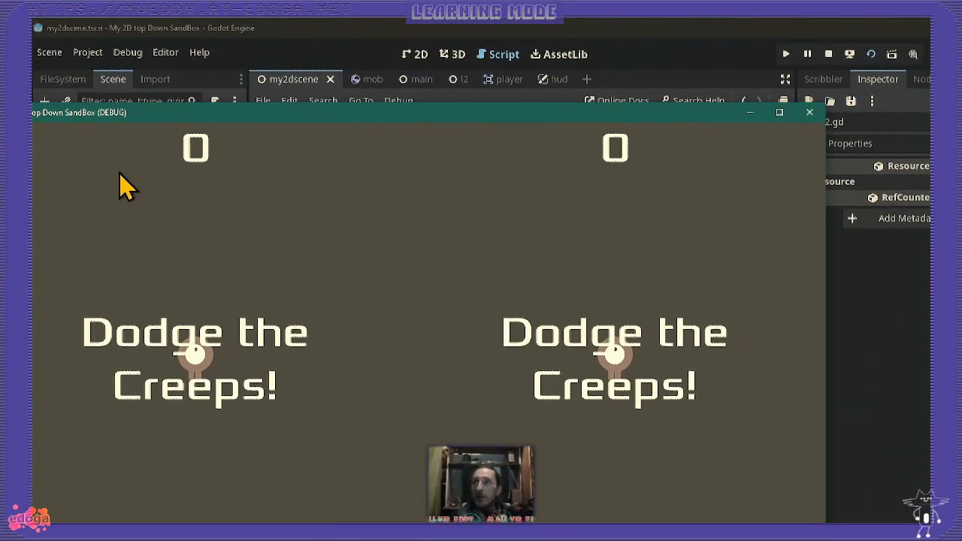
pyautogui.moveTo(548, 118); pyautogui.dragTo(533, 38)
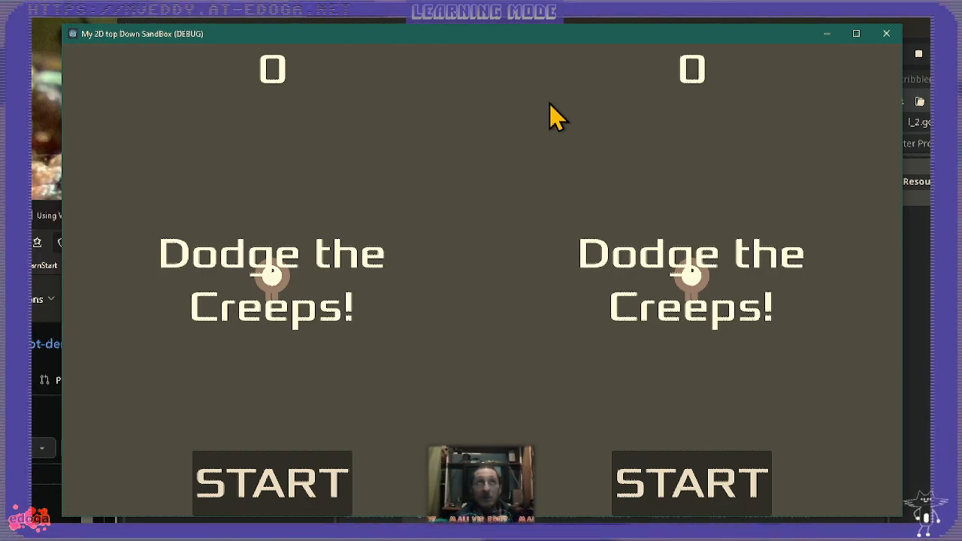
pyautogui.press('Return')
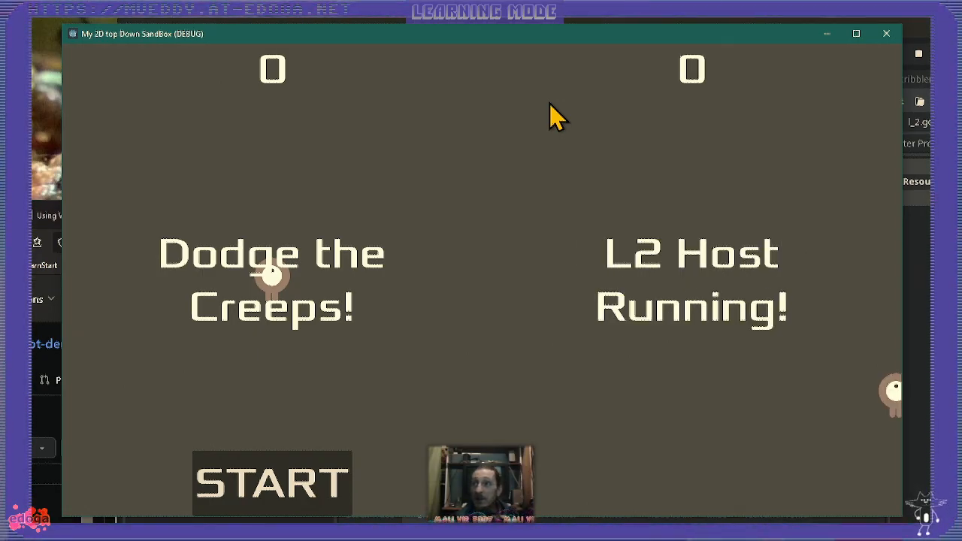
pyautogui.press('Return')
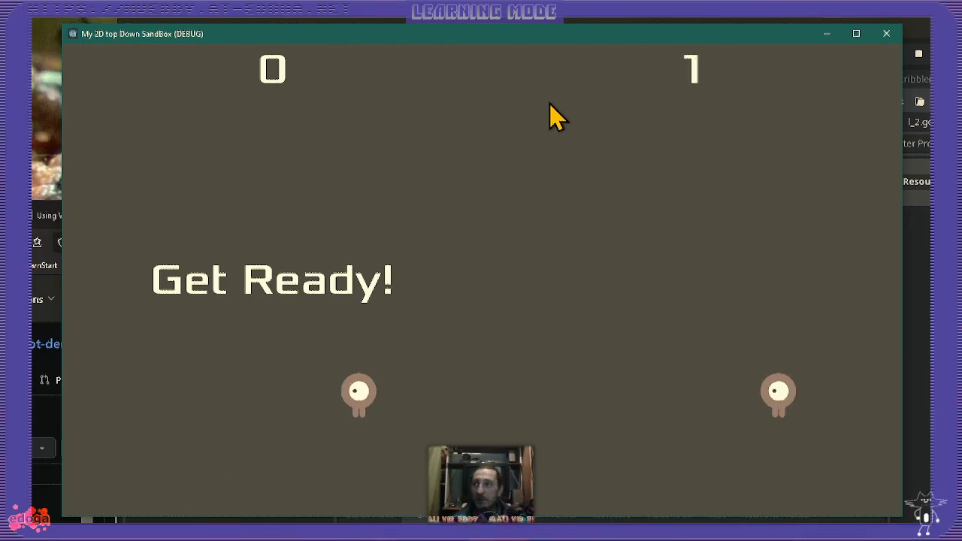
# - Play-test both viewports by steering the players around the creeps, restarting the left game once its round has ended
pyautogui.press('Left')
pyautogui.press('Right')
pyautogui.press('Left')
pyautogui.press('Right')
pyautogui.press('Up')
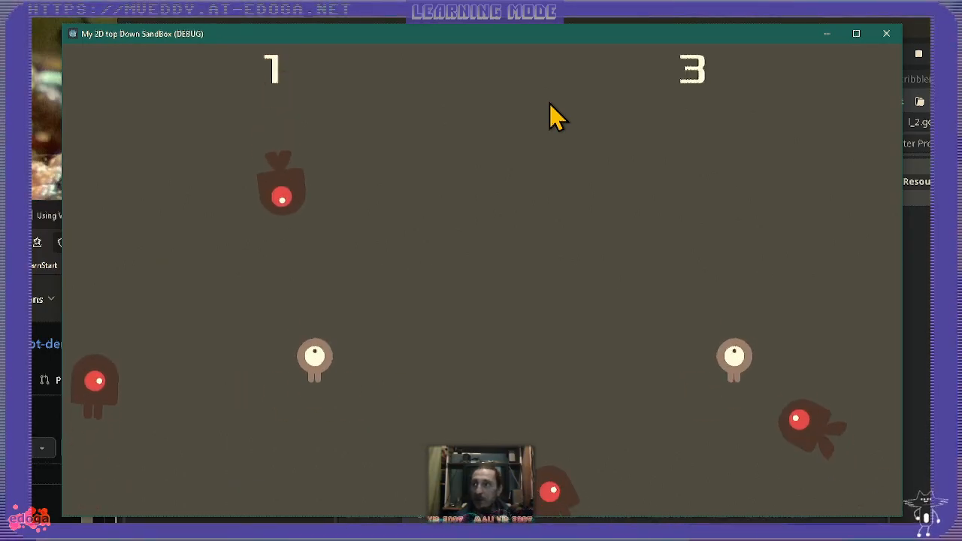
pyautogui.press('Right')
pyautogui.press('Down')
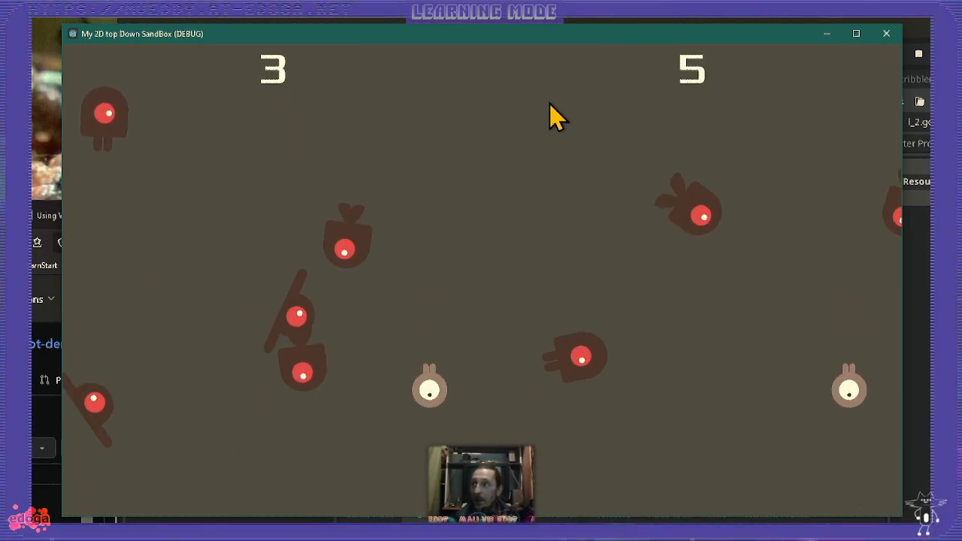
pyautogui.press('Left')
pyautogui.press('Down')
pyautogui.press('Left')
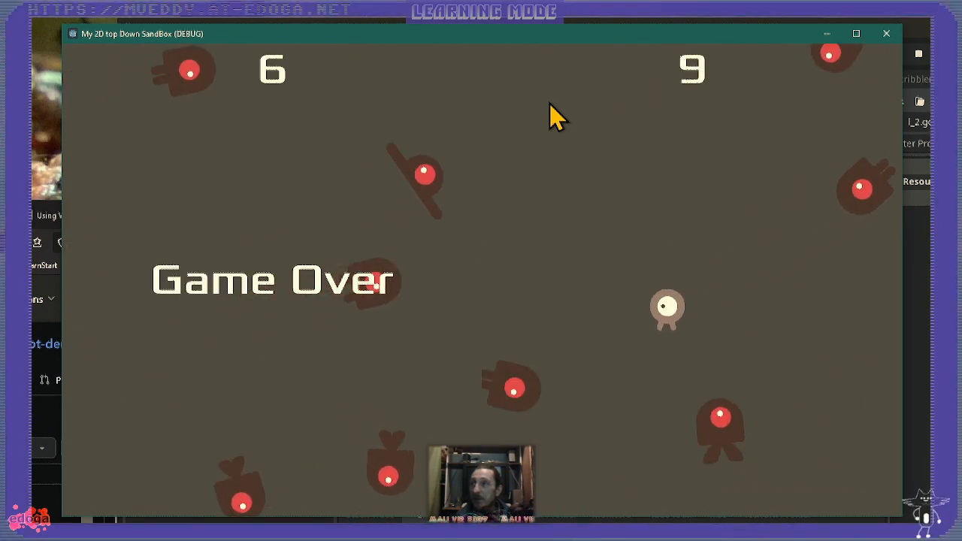
pyautogui.press('Right')
pyautogui.press('Down')
pyautogui.press('Up')
pyautogui.press('Left')
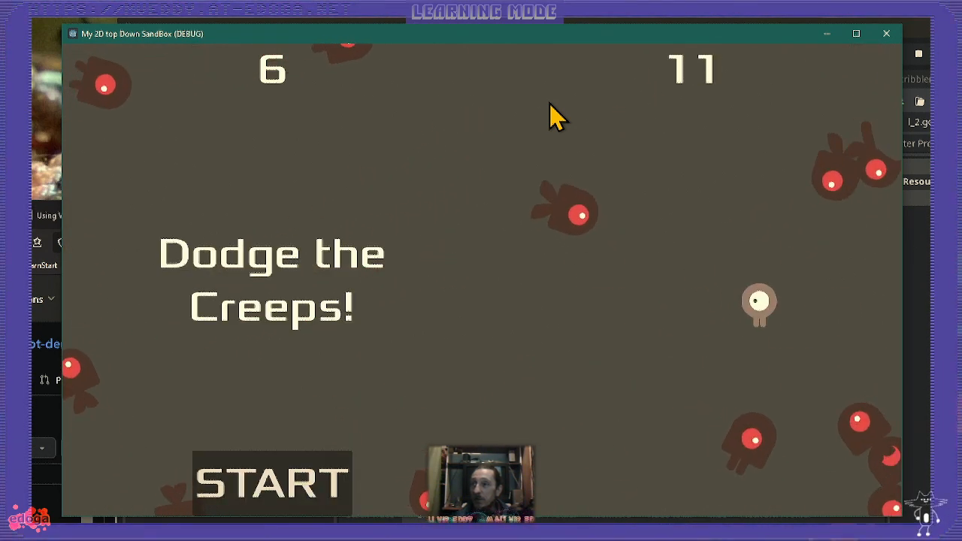
pyautogui.press('Down')
pyautogui.press('Left')
pyautogui.press('Right')
pyautogui.press('Up')
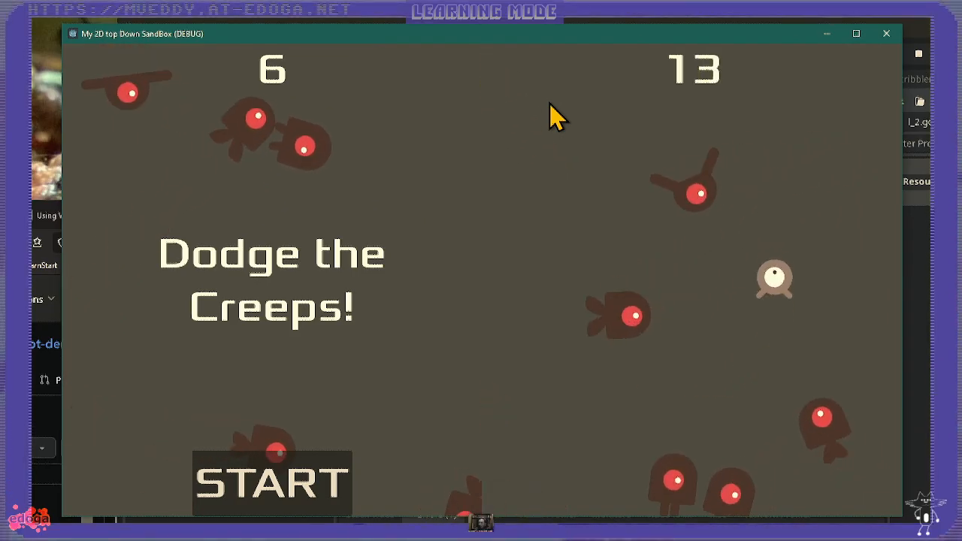
pyautogui.press('Up')
pyautogui.press('Down')
pyautogui.press('Left')
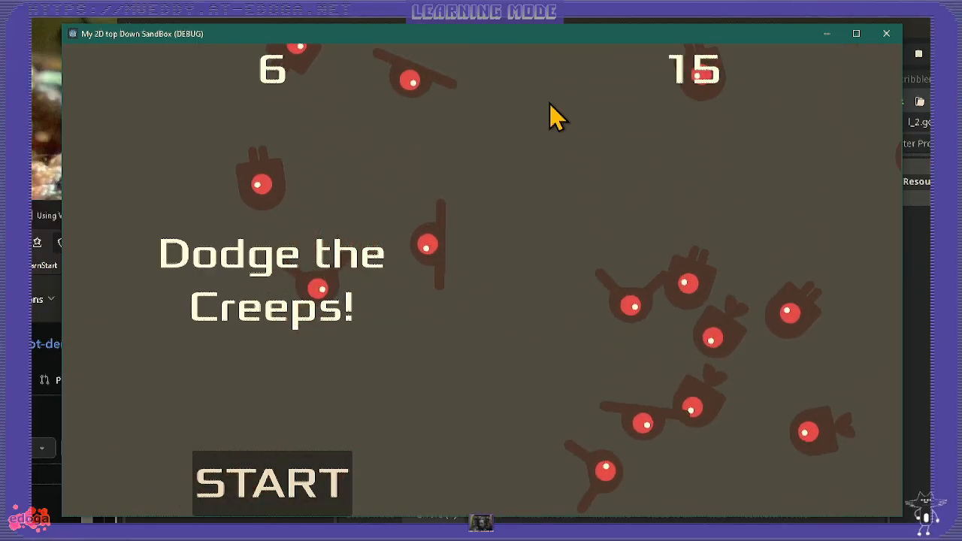
pyautogui.press('Return')
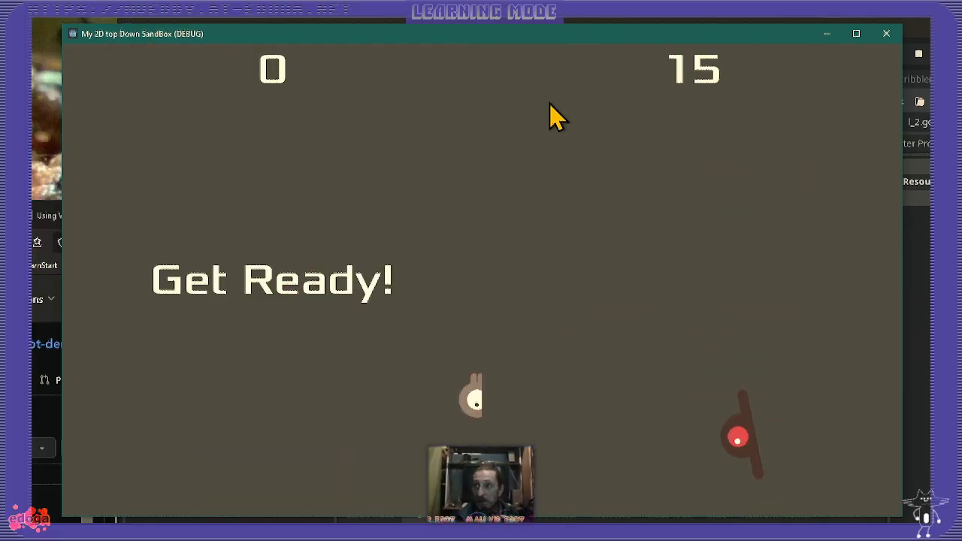
pyautogui.press('Left')
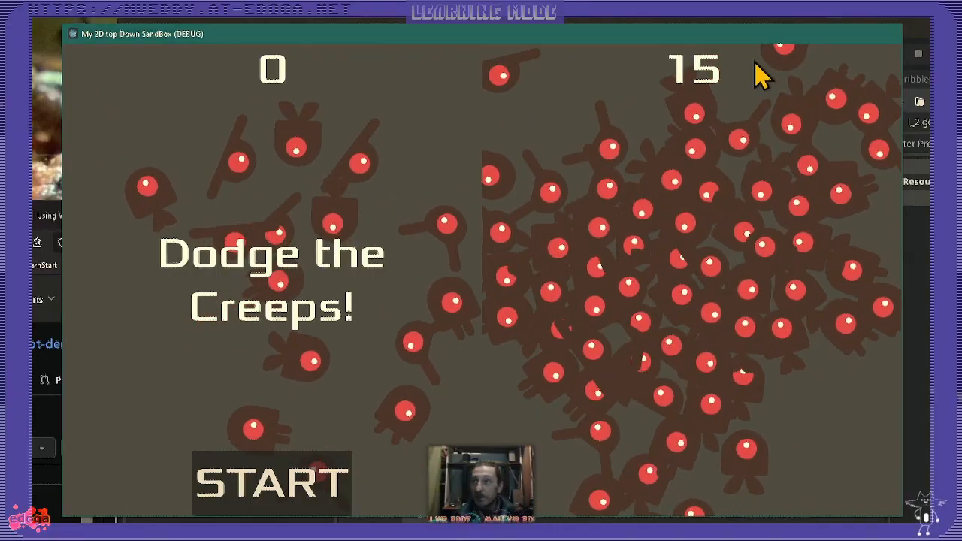
# - Stop the running project and inspect the first SubViewportContainer and its SubViewport and Main nodes in the 2D editor
pyautogui.press('F8')
pyautogui.click(503, 56)
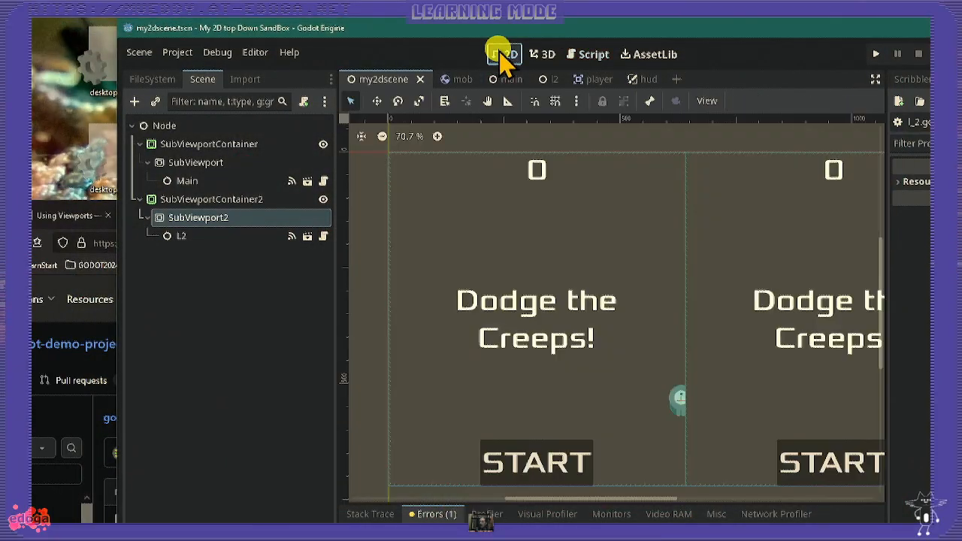
pyautogui.click(193, 147)
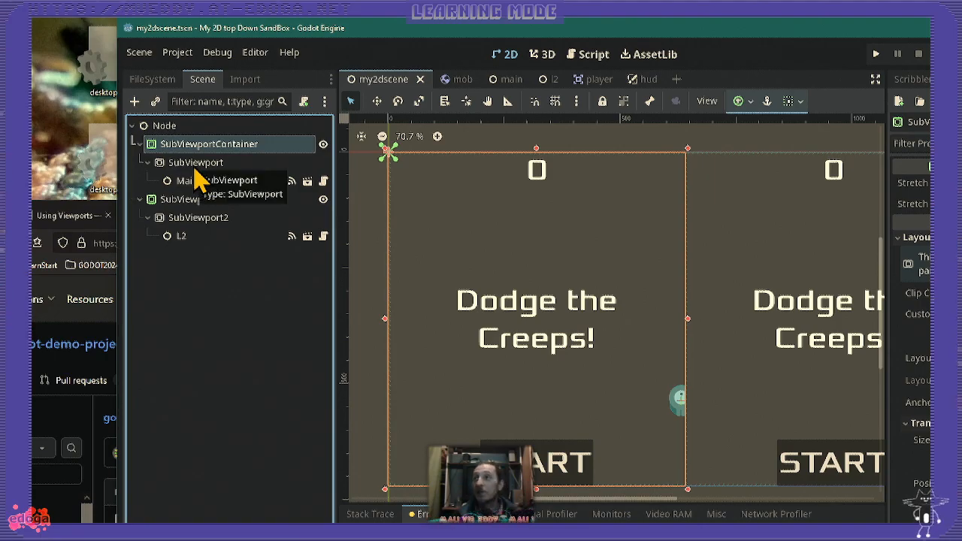
pyautogui.click(197, 164)
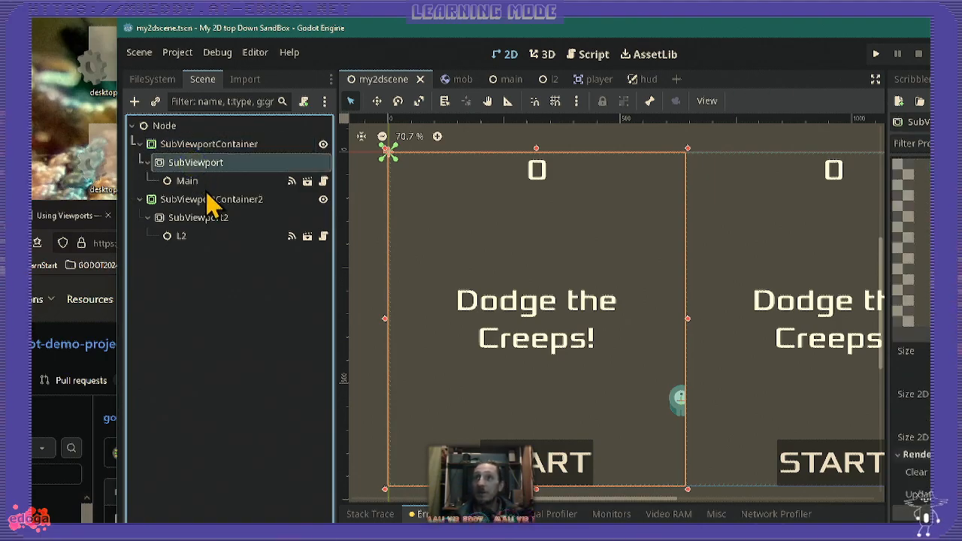
pyautogui.click(192, 183)
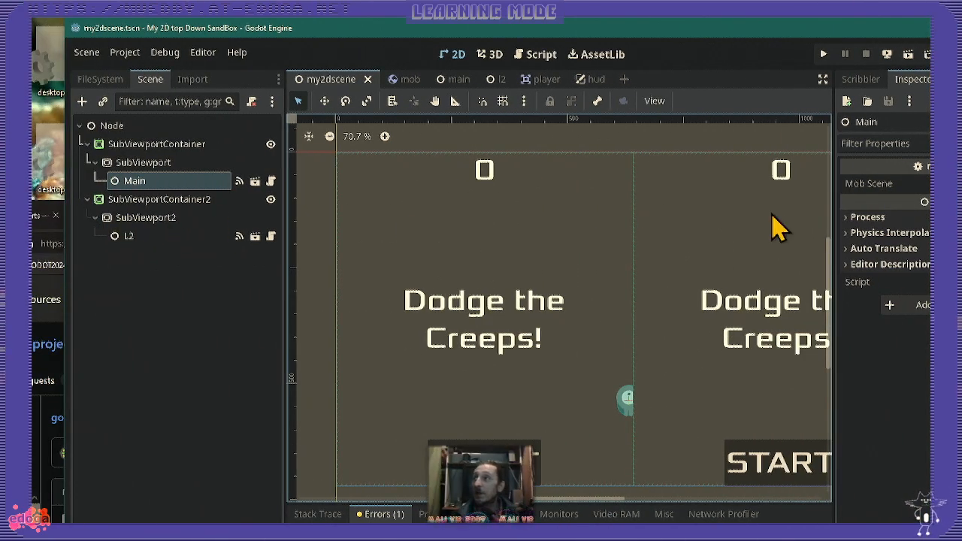
pyautogui.click(165, 162)
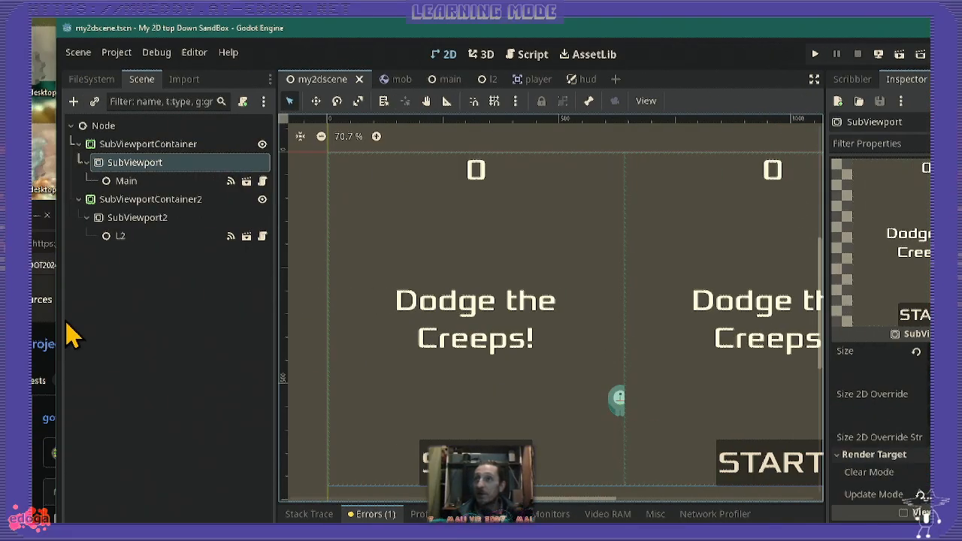
pyautogui.click(150, 146)
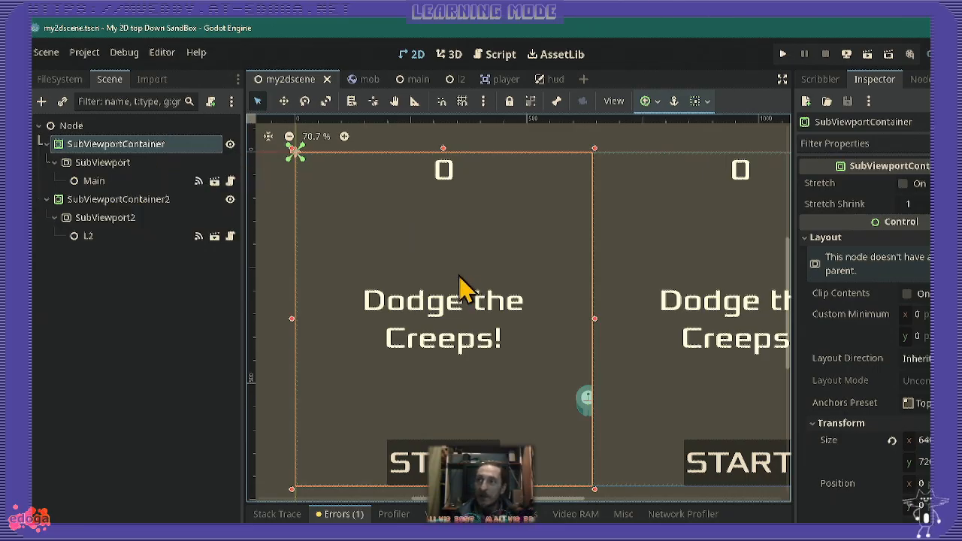
# - Try moving the first SubViewportContainer slightly in the 2D view, and undo the move
pyautogui.moveTo(426, 300); pyautogui.dragTo(358, 318, button='middle')
pyautogui.click(107, 146)
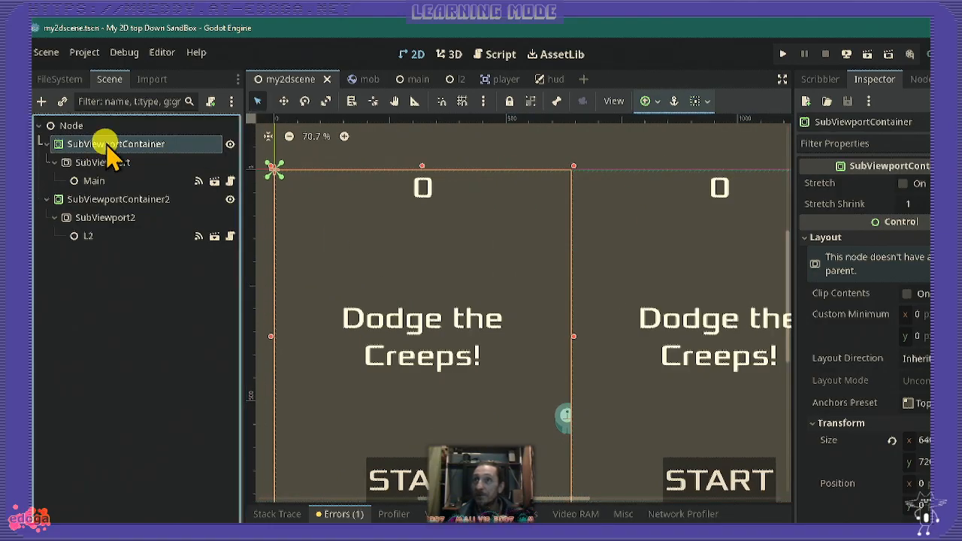
pyautogui.moveTo(369, 337); pyautogui.dragTo(387, 326)
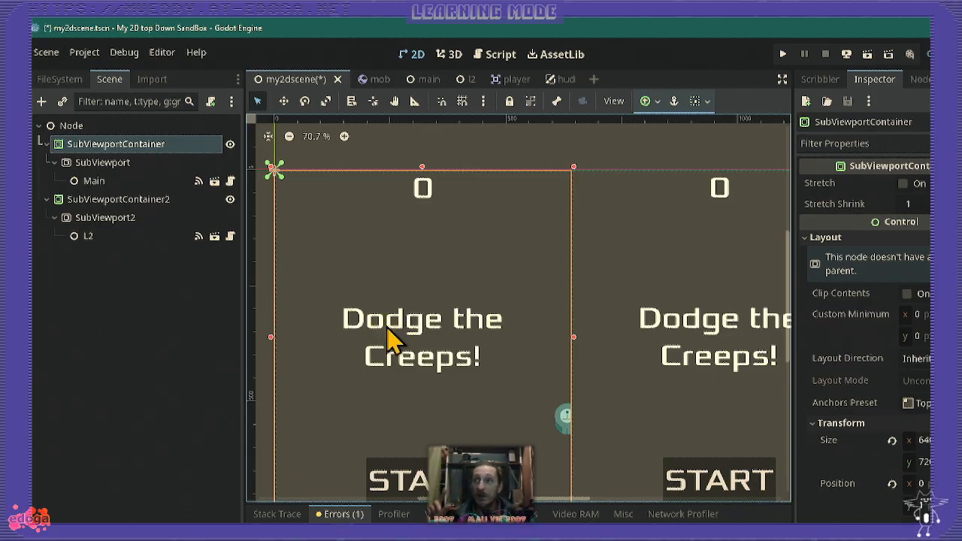
pyautogui.hotkey('ctrl', 'z')
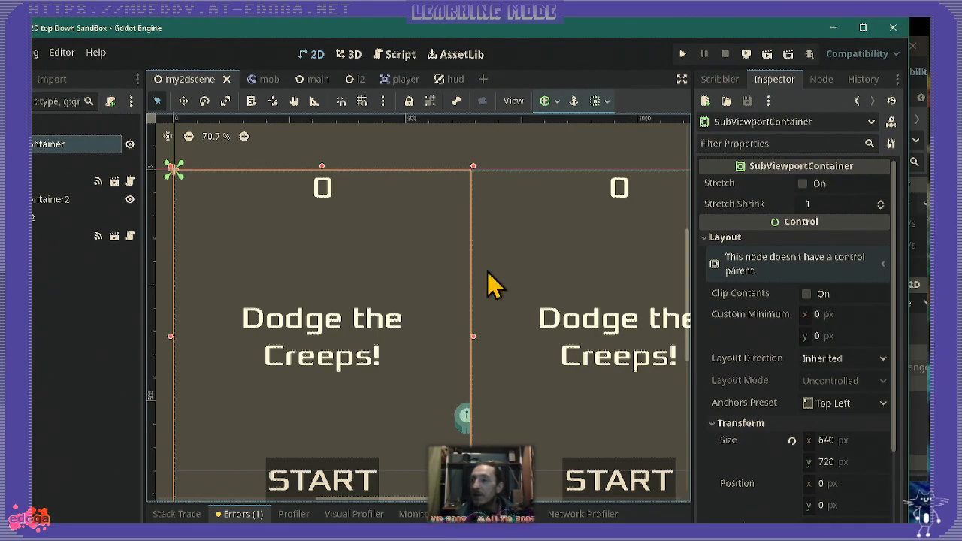
# - Nudge the first SubViewportContainer down to position y 1 px, undoing and redoing the move once
pyautogui.moveTo(567, 325); pyautogui.dragTo(509, 296, button='middle')
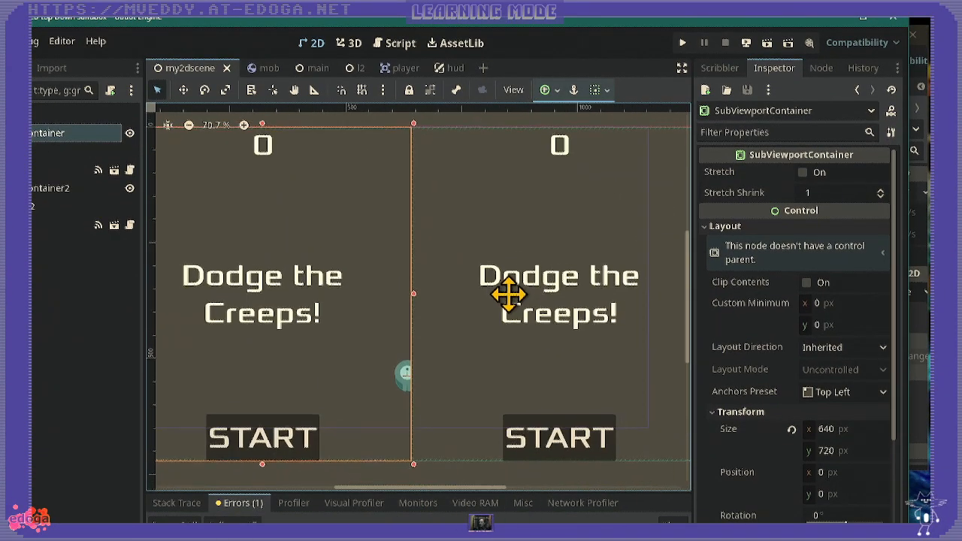
pyautogui.scroll(-5, 509, 302)
pyautogui.moveTo(456, 345); pyautogui.dragTo(461, 342, button='middle')
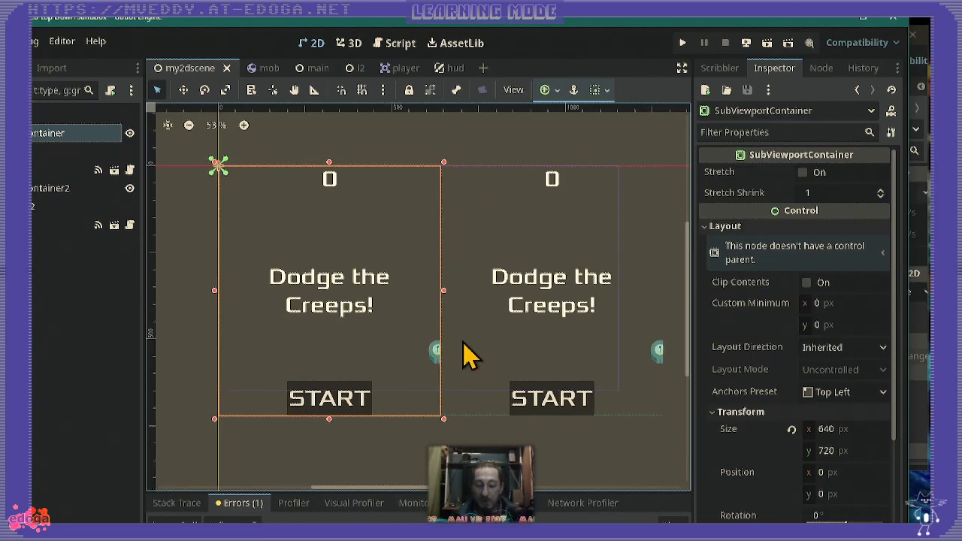
pyautogui.press('Down')
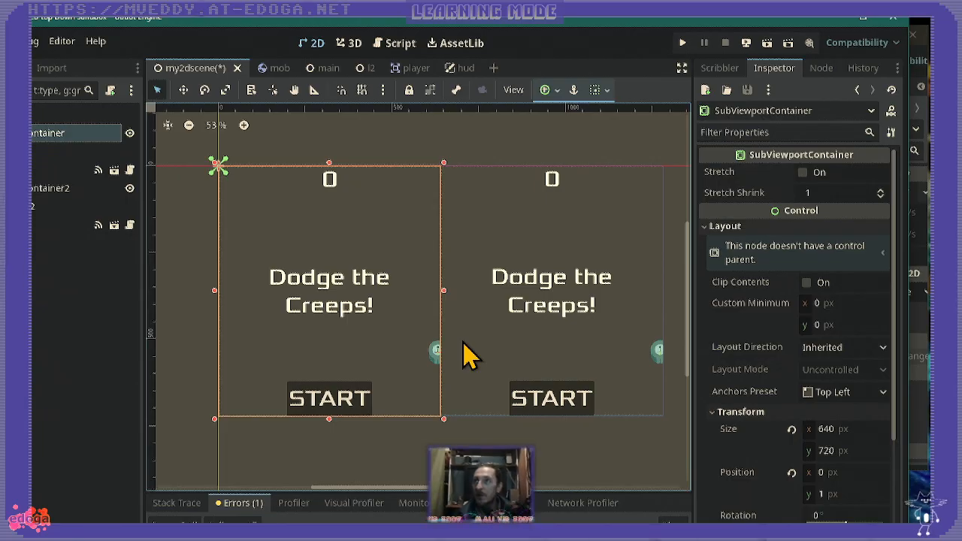
pyautogui.hotkey('ctrl', 'z')
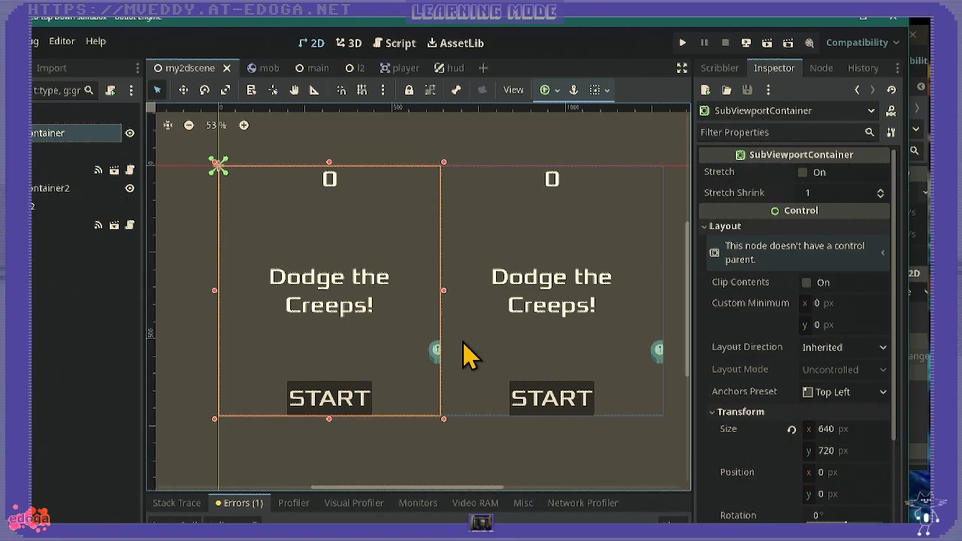
pyautogui.hotkey('ctrl', 'shift', 'z')
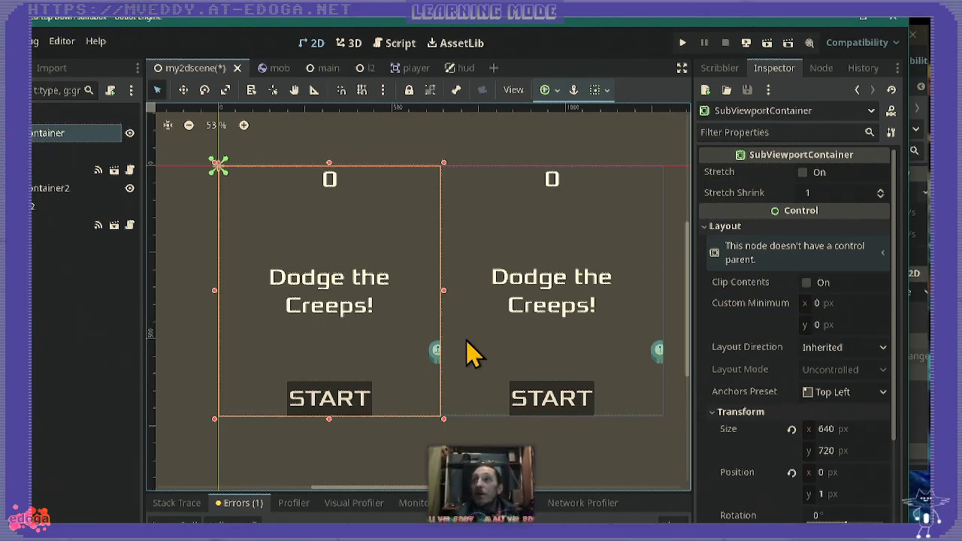
# - Examine the edges of the shifted container up close against the viewport frame, and select SubViewportContainer2
pyautogui.scroll(1, 323, 254)
pyautogui.moveTo(301, 236); pyautogui.dragTo(378, 315, button='middle')
pyautogui.scroll(2, 387, 327)
pyautogui.scroll(3, 387, 320)
pyautogui.moveTo(516, 315); pyautogui.dragTo(344, 210, button='middle')
pyautogui.scroll(-3, 561, 325)
pyautogui.scroll(-2, 560, 339)
pyautogui.moveTo(567, 378); pyautogui.dragTo(501, 318, button='middle')
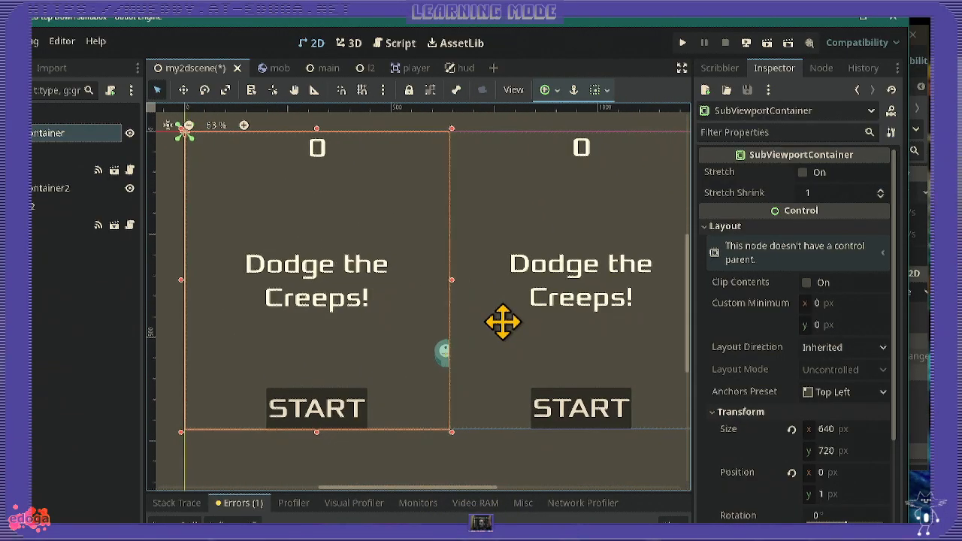
pyautogui.moveTo(531, 361); pyautogui.dragTo(505, 389, button='middle')
pyautogui.scroll(-1, 502, 387)
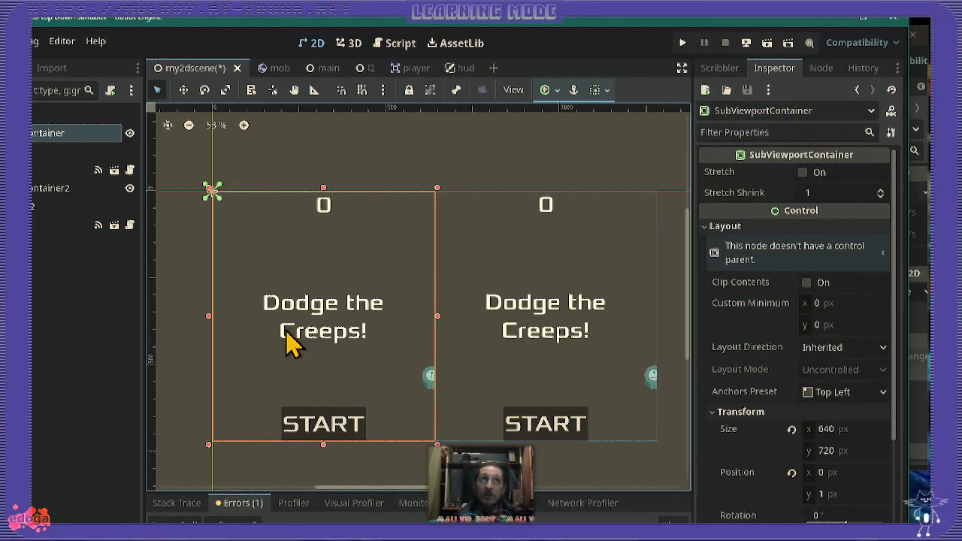
pyautogui.click(536, 321)
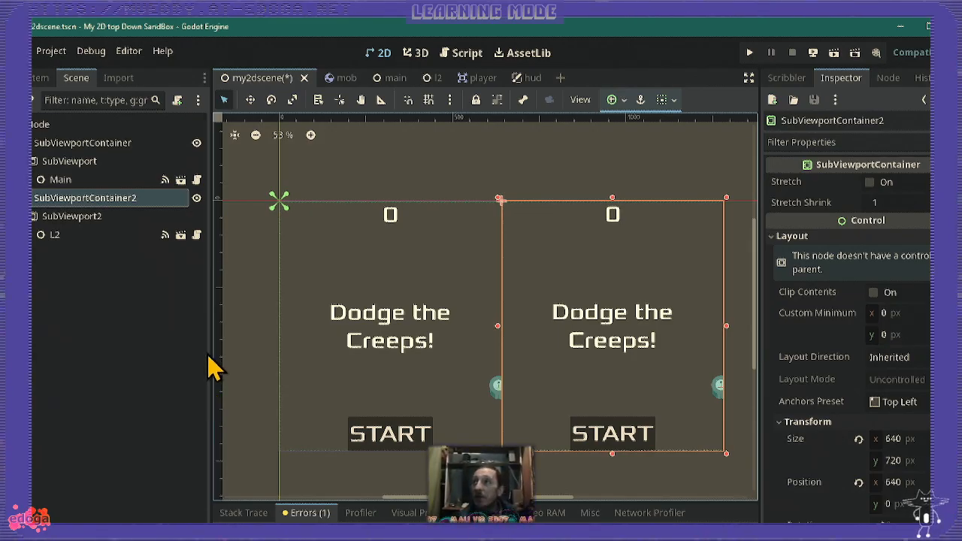
# - Look through the mob spawning code in the l_2.gd script and return to the 2D view
pyautogui.click(462, 54)
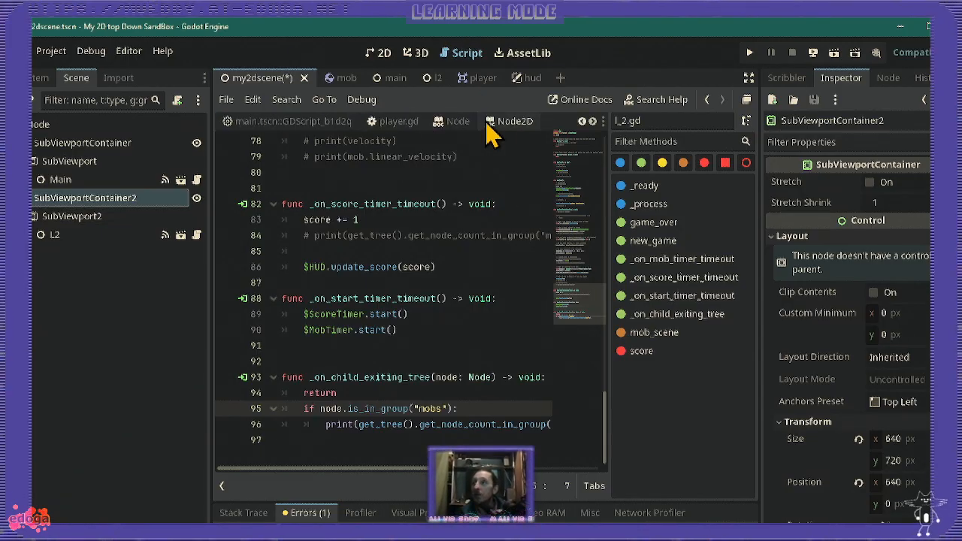
pyautogui.scroll(10, 440, 203)
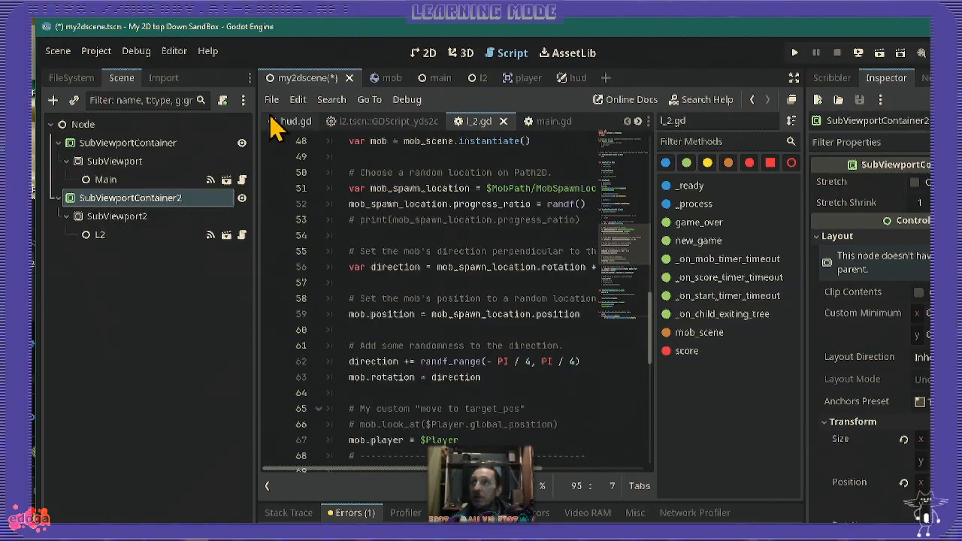
pyautogui.click(427, 54)
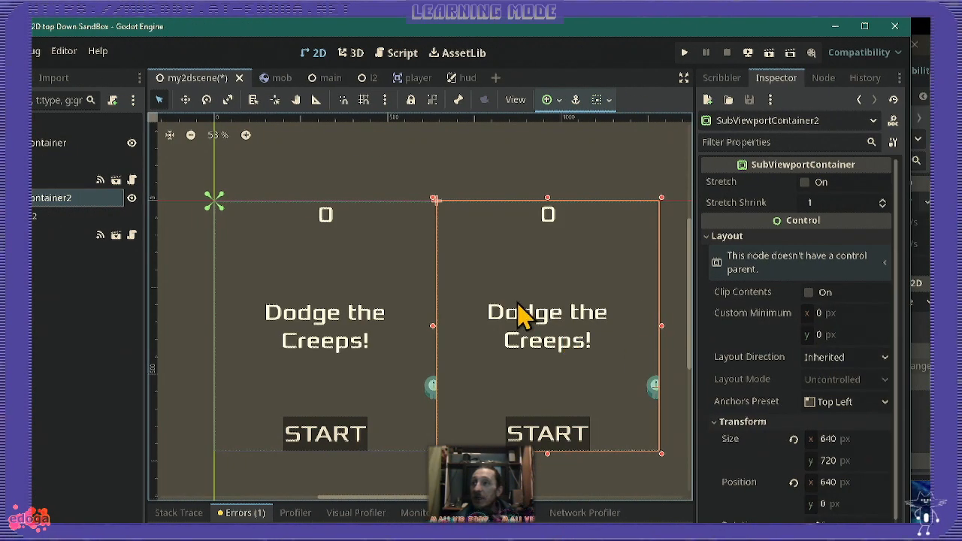
# - Compare the two SubViewportContainers by selecting them alternately in the 2D view, and open the l2 scene
pyautogui.click(357, 313)
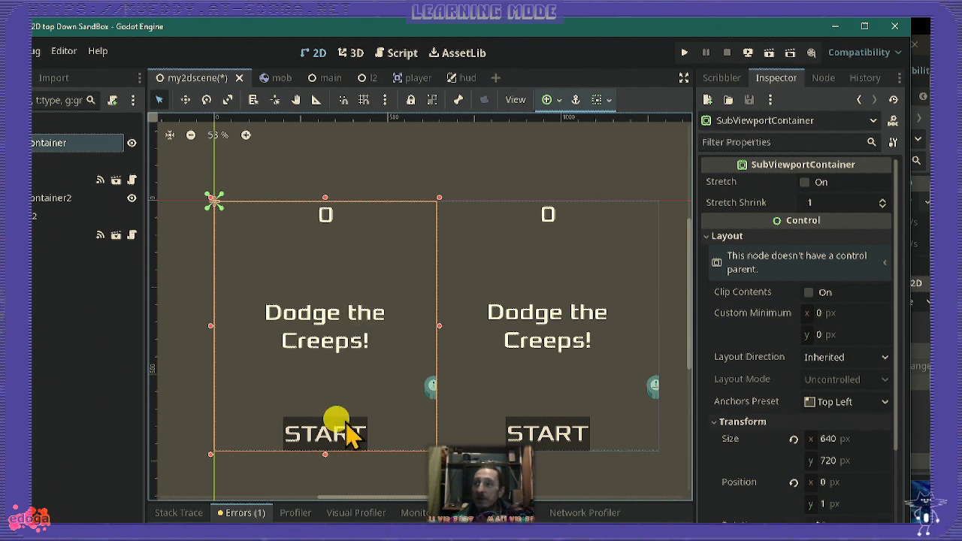
pyautogui.click(530, 339)
pyautogui.click(325, 331)
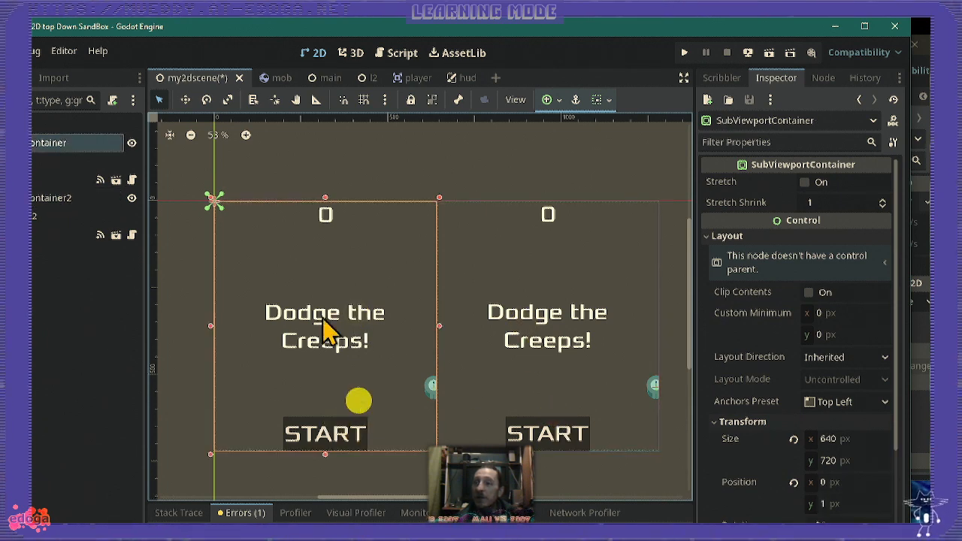
pyautogui.click(457, 326)
pyautogui.click(364, 78)
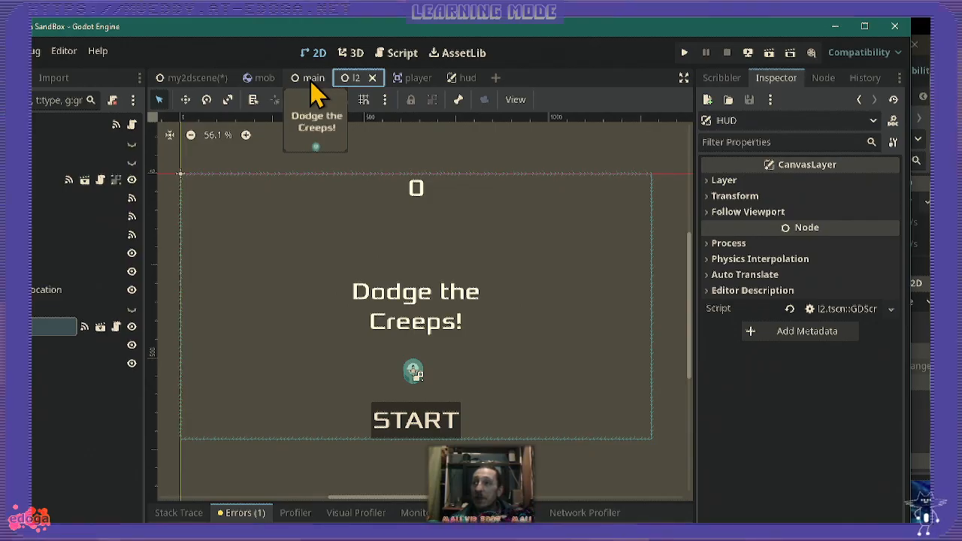
# - Compare the HUD layout and its attached script between the main and l2 scenes
pyautogui.click(312, 78)
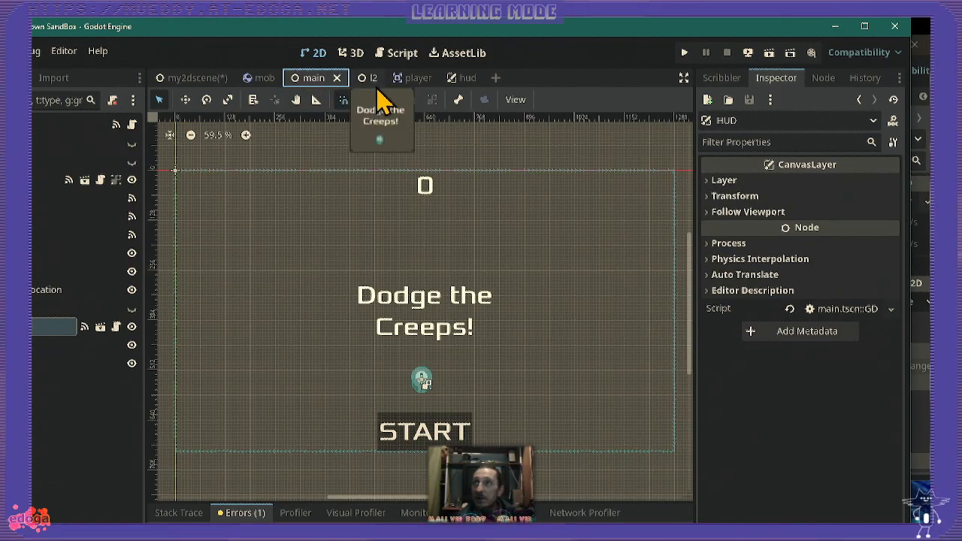
pyautogui.click(367, 79)
pyautogui.scroll(3, 378, 323)
pyautogui.scroll(-4, 377, 323)
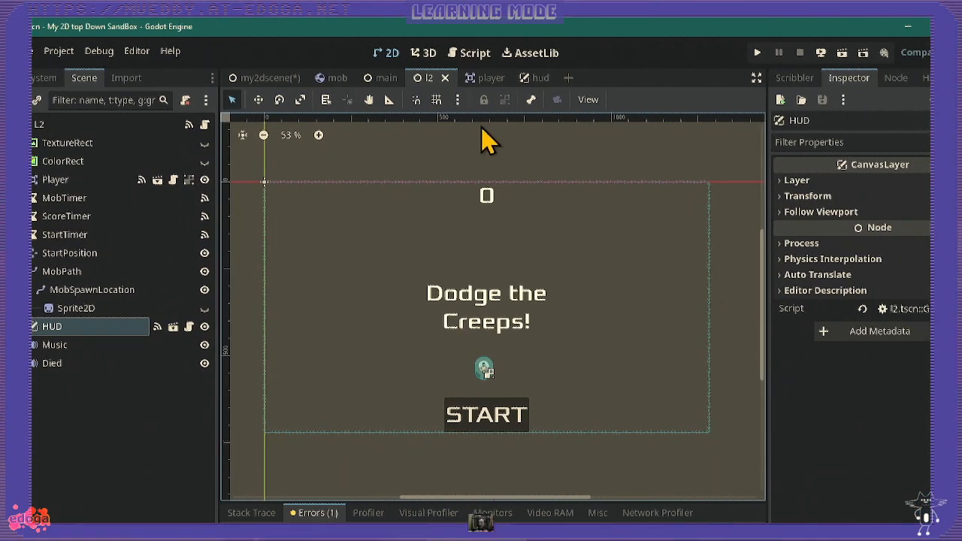
pyautogui.scroll(2, 433, 339)
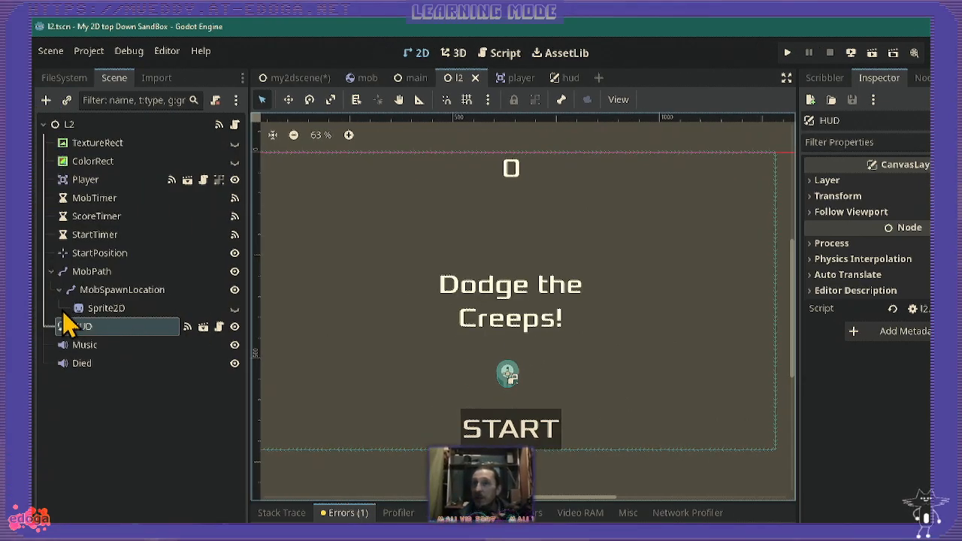
# - Make the HUD node's script unique in the l2 scene
pyautogui.doubleClick(98, 326)
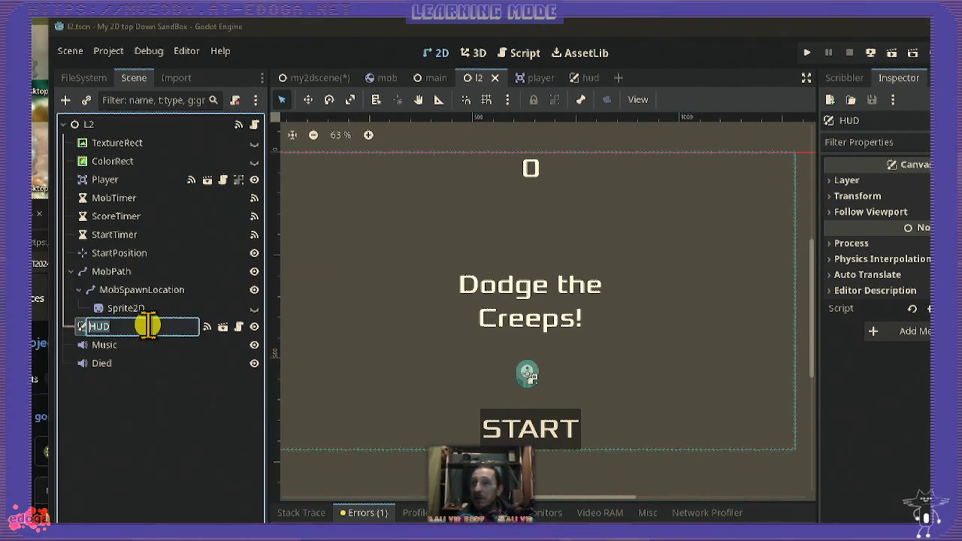
pyautogui.click(78, 328)
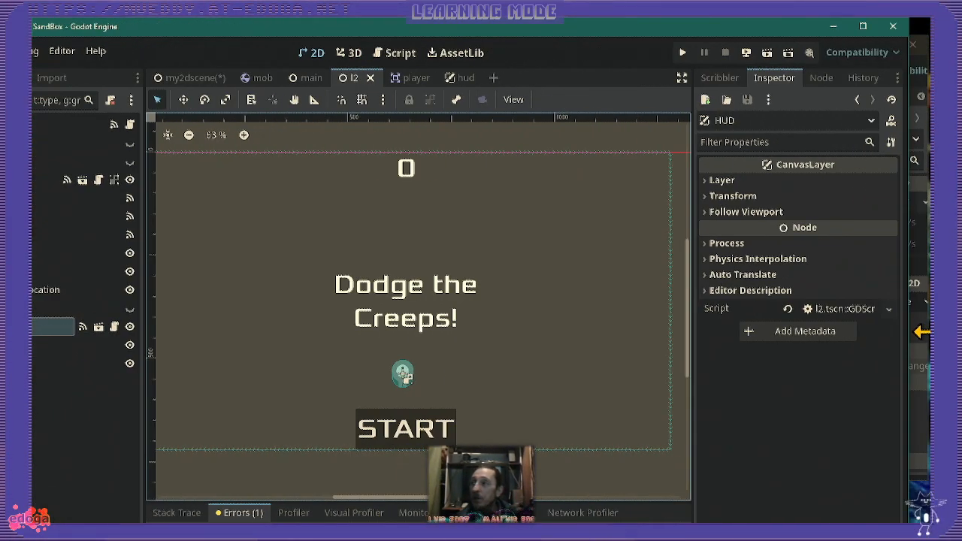
pyautogui.click(890, 309)
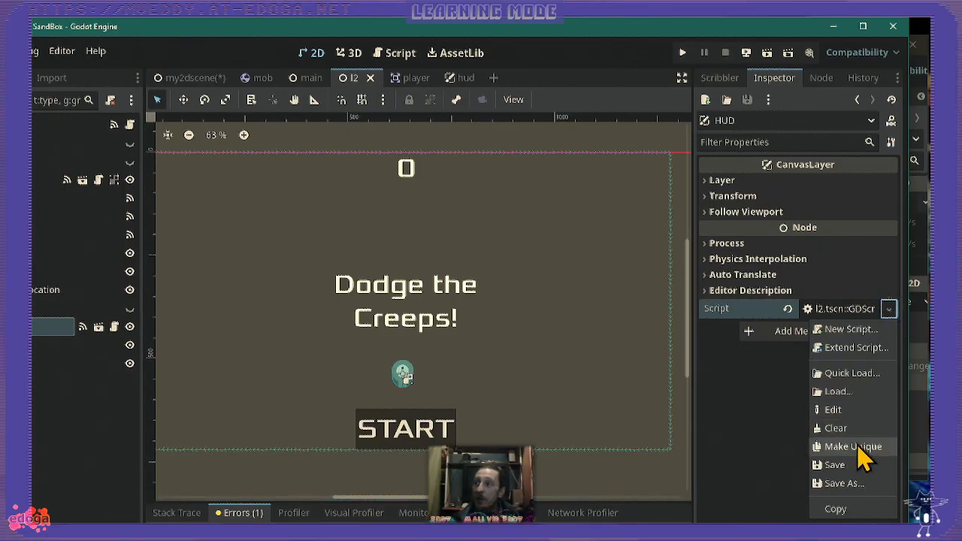
pyautogui.click(846, 431)
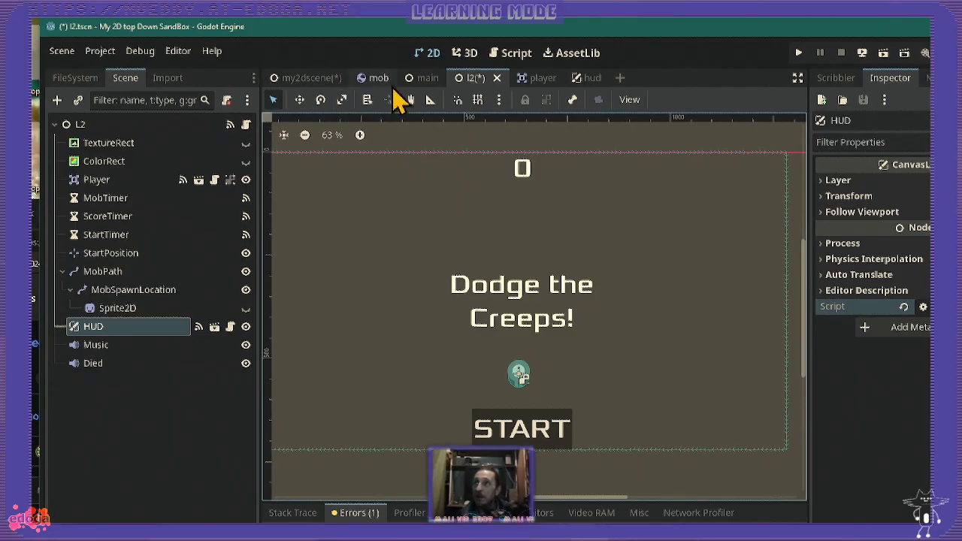
# - Make the HUD node's script unique in the main scene
pyautogui.click(423, 79)
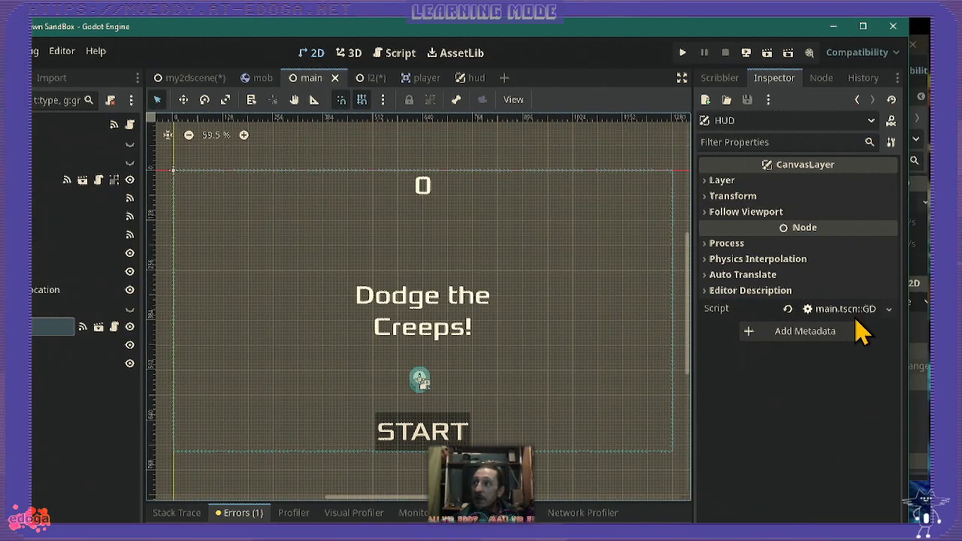
pyautogui.click(888, 309)
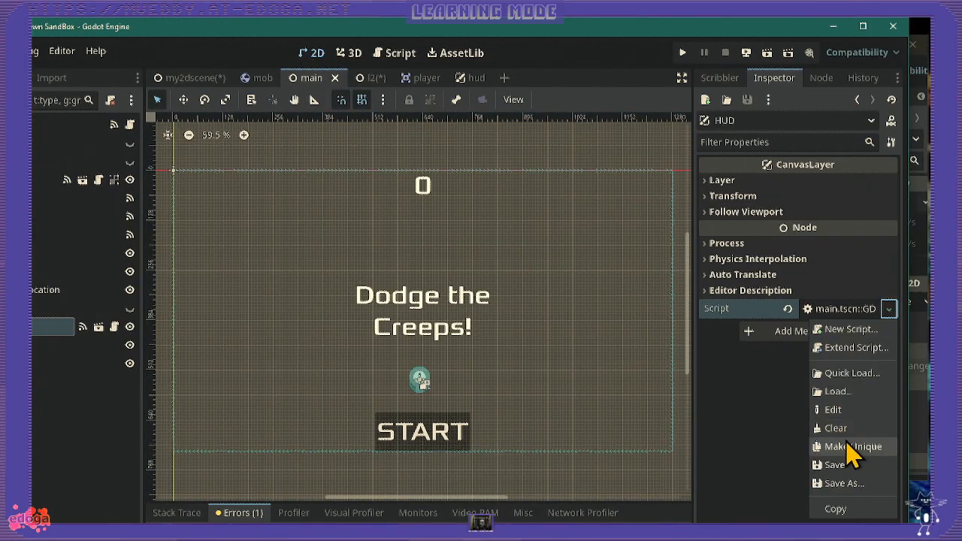
pyautogui.click(836, 428)
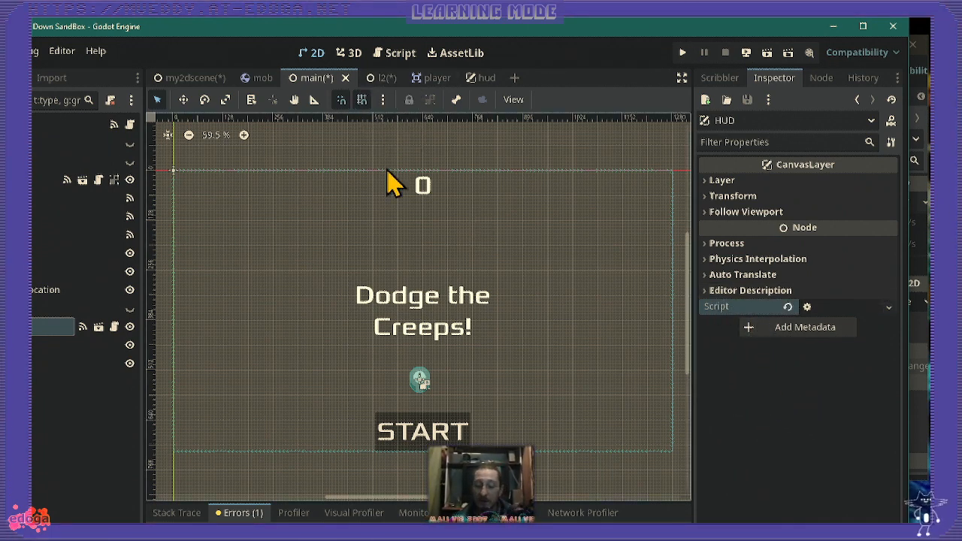
# - Test-run the main scene on its own and close the game window
pyautogui.press('F5')
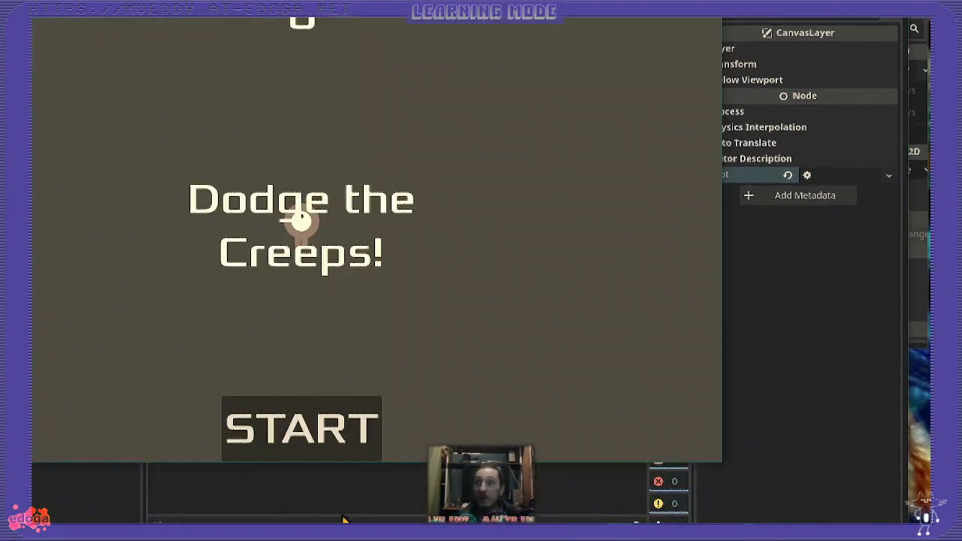
pyautogui.moveTo(278, 30); pyautogui.dragTo(470, 29)
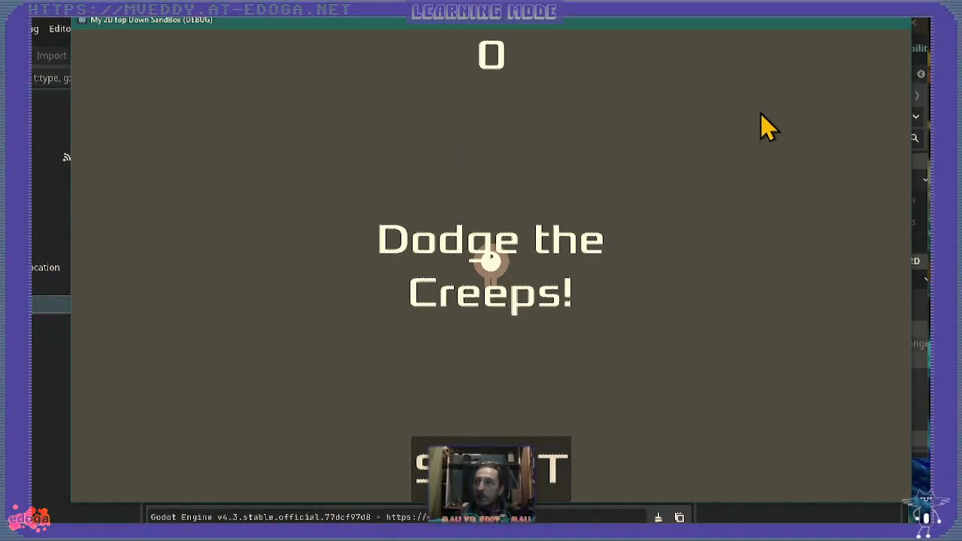
pyautogui.click(895, 21)
# - Run the split-screen my2dscene scene and start the game in both halves
pyautogui.click(202, 57)
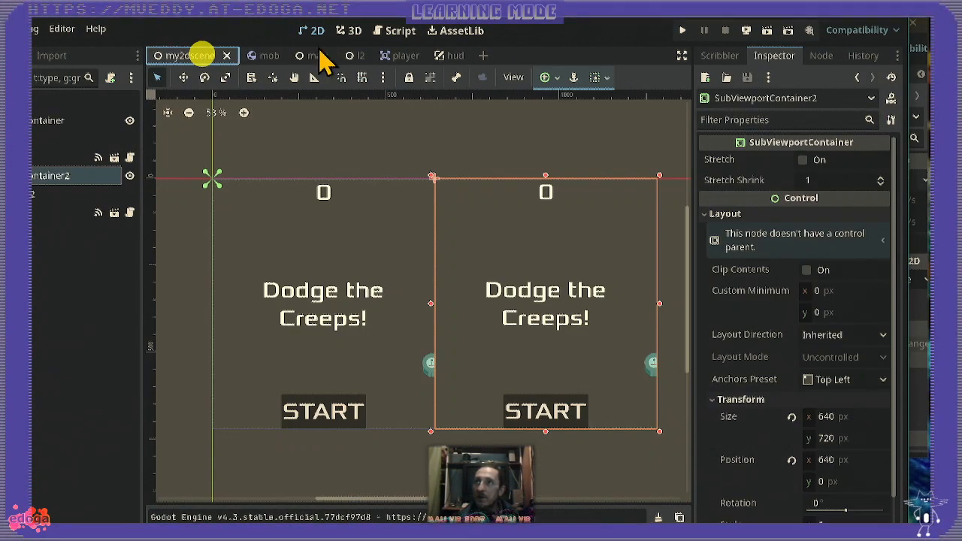
pyautogui.press('F6')
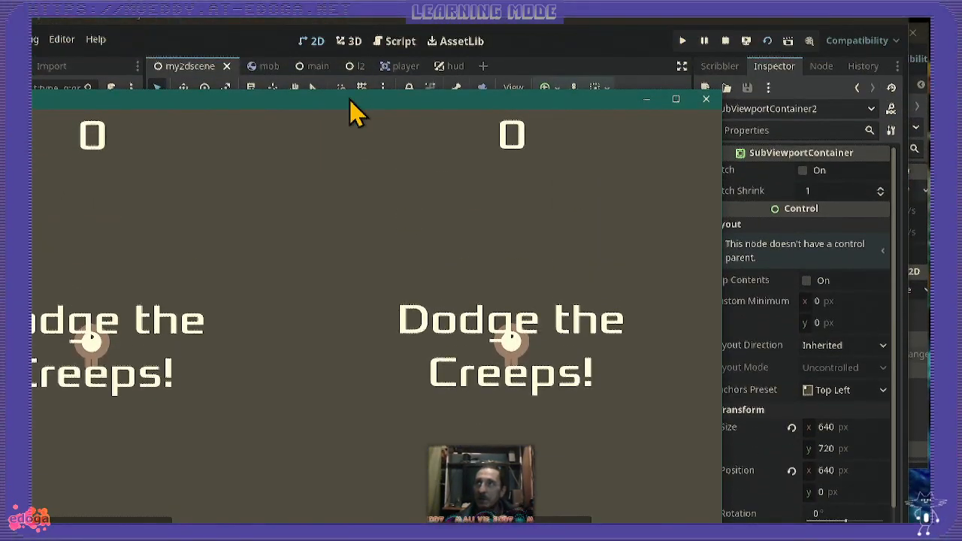
pyautogui.moveTo(352, 100); pyautogui.dragTo(511, 38)
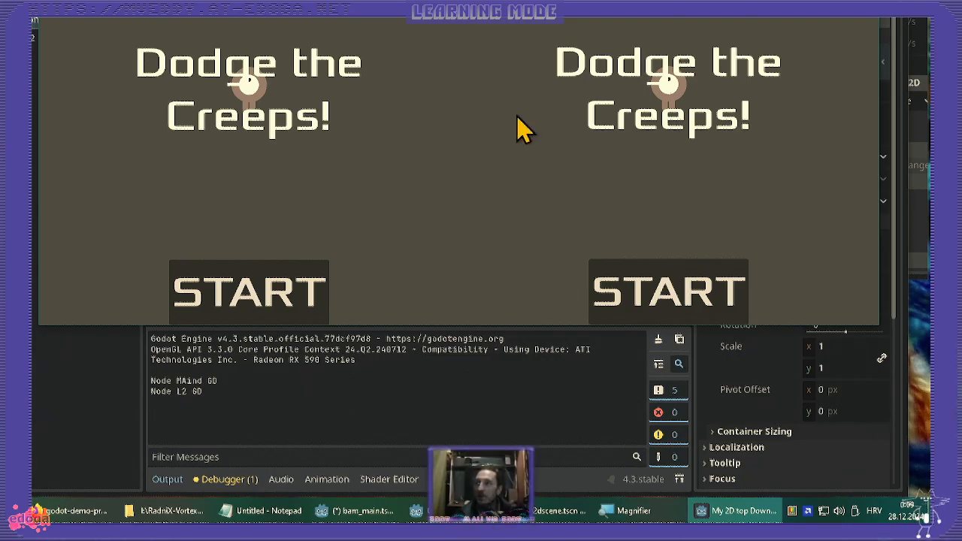
pyautogui.press('Return')
pyautogui.press('Return')
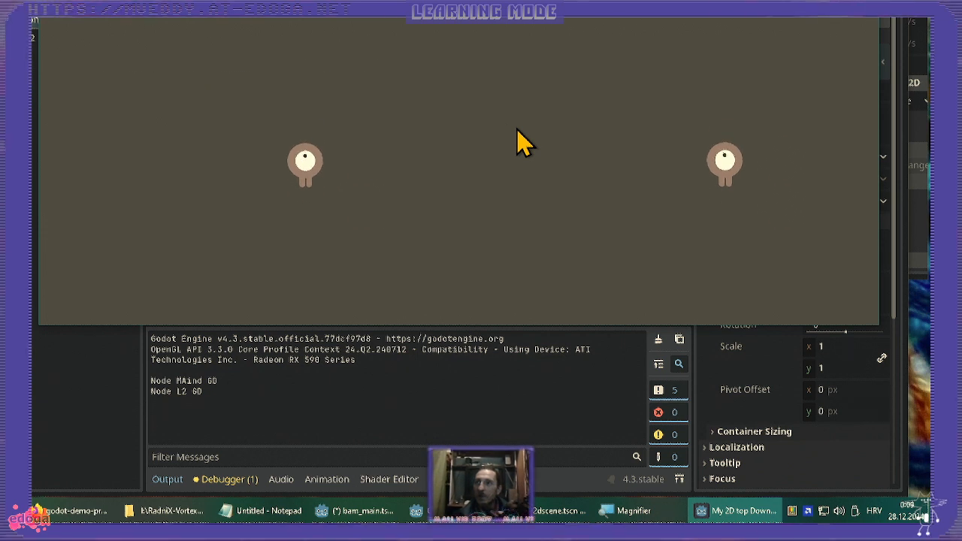
# - Steer the players around the creeps until both games are over, and close the game window
pyautogui.press('Left')
pyautogui.press('Down')
pyautogui.press('Right')
pyautogui.press('Up')
pyautogui.press('Left')
pyautogui.press('Down')
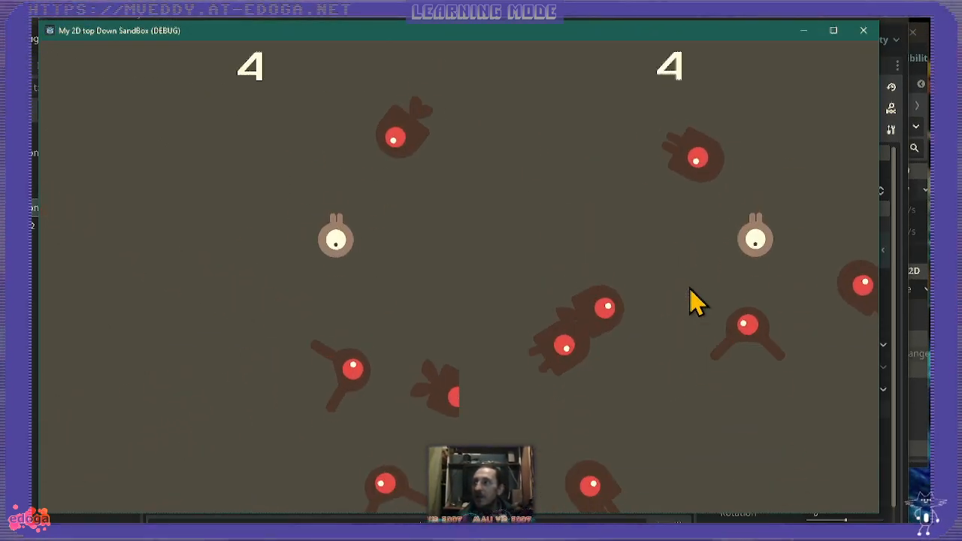
pyautogui.press('Left')
pyautogui.press('Down')
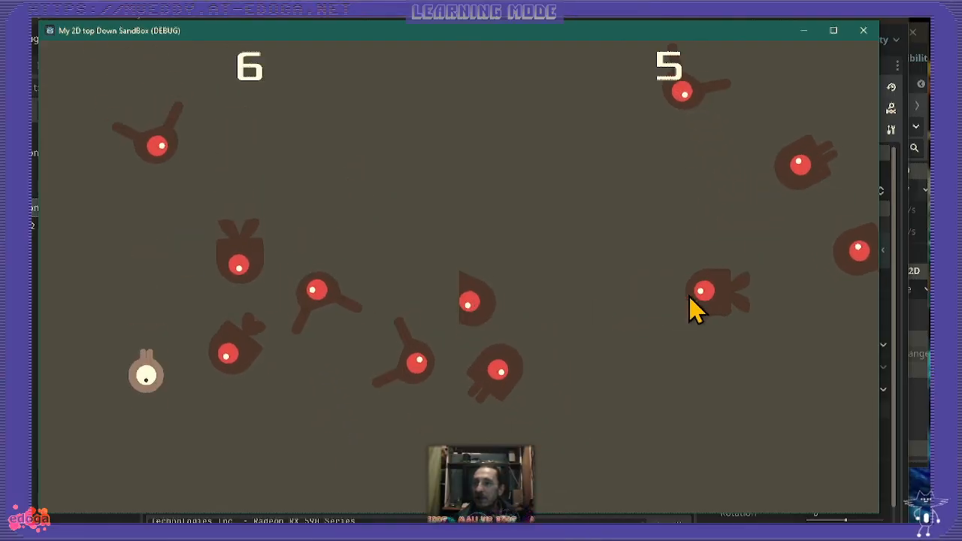
pyautogui.press('Right')
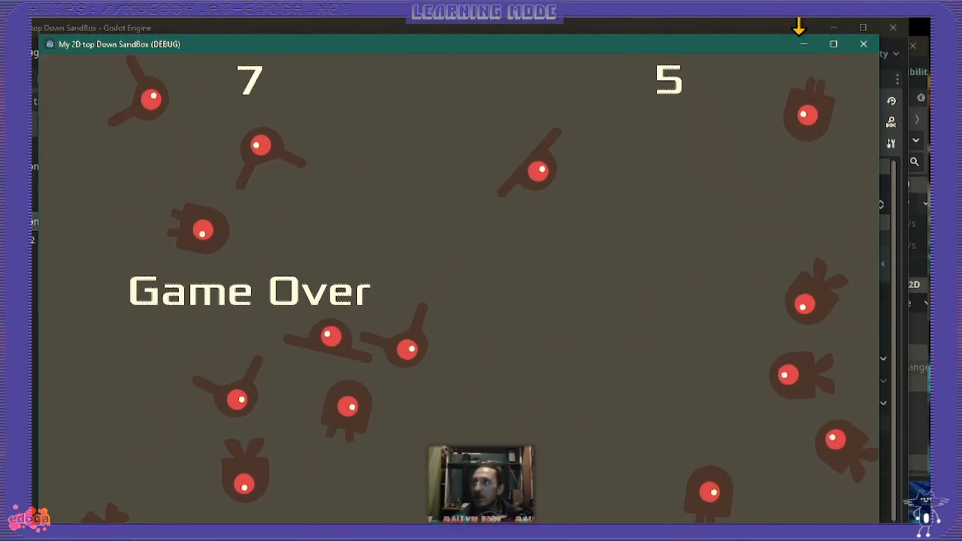
pyautogui.click(864, 43)
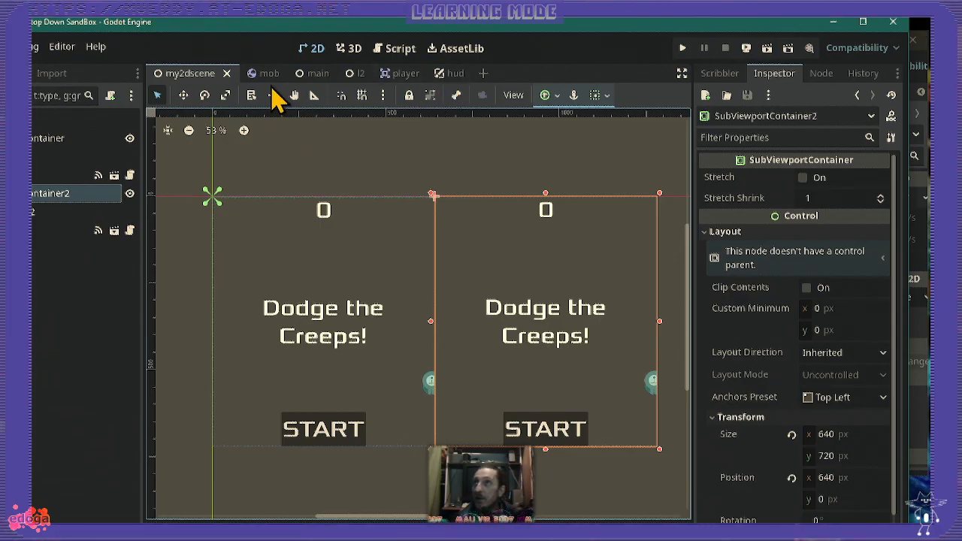
# - Close the built-in l2.tscn and main.tscn HUD scripts in the script editor, viewing the main one first
pyautogui.click(382, 52)
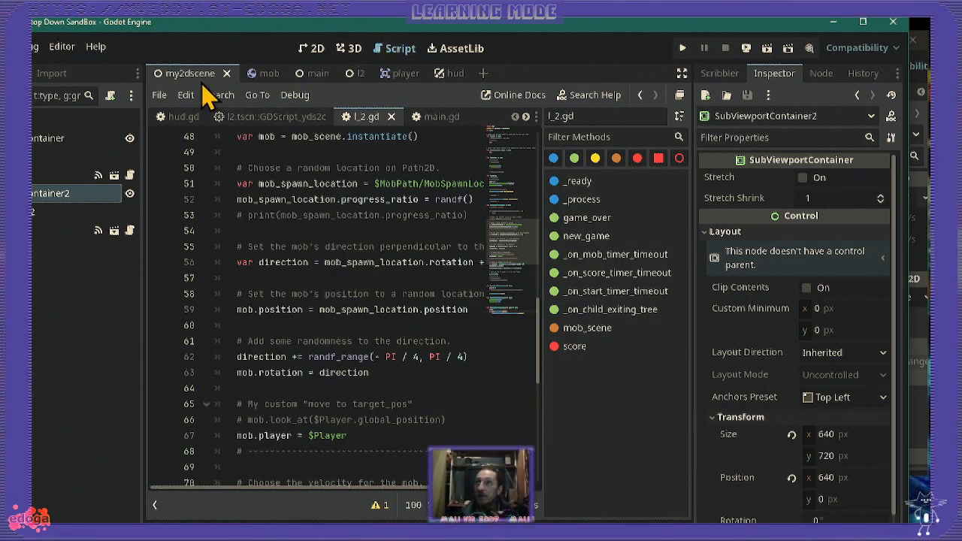
pyautogui.click(282, 117)
pyautogui.click(339, 117)
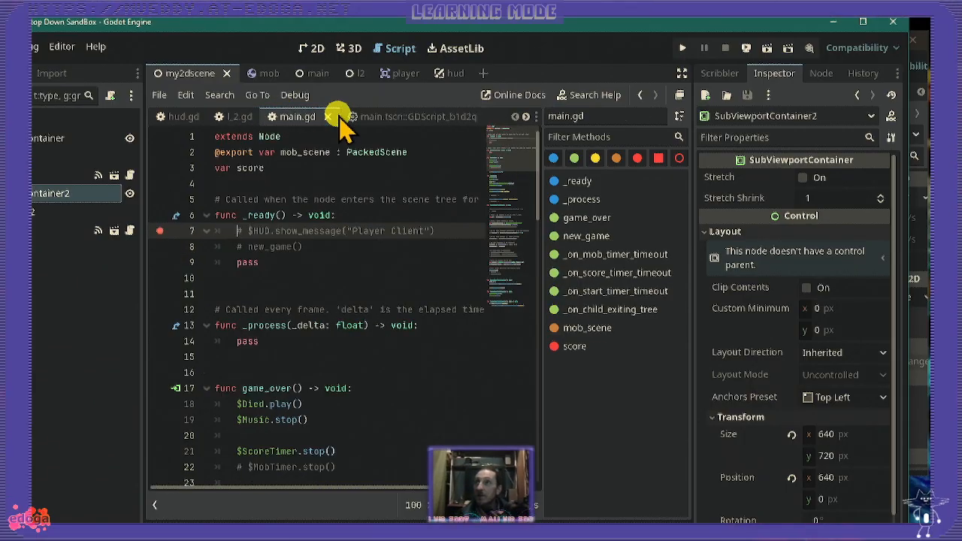
pyautogui.click(404, 120)
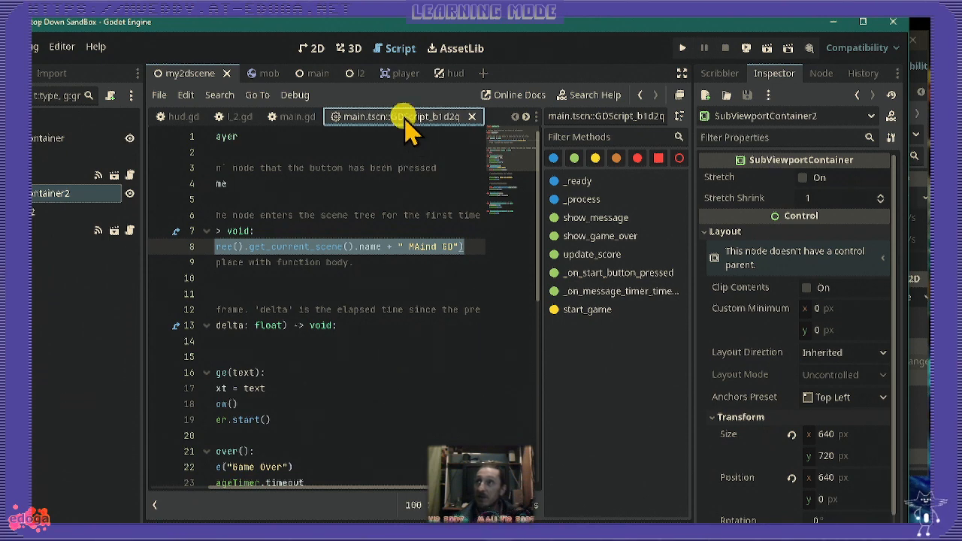
pyautogui.click(472, 118)
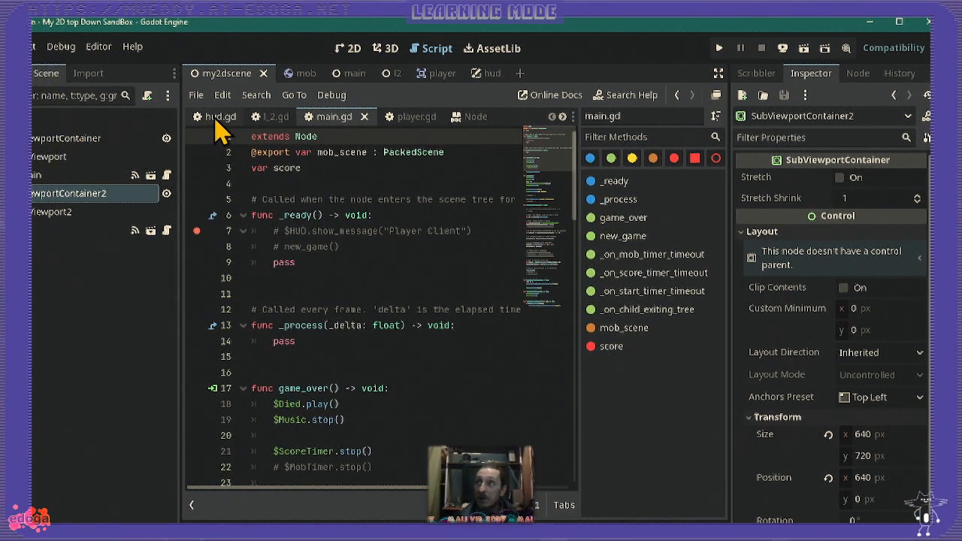
# - Compare the beginnings of the hud.gd, main.gd and l_2.gd scripts
pyautogui.click(218, 117)
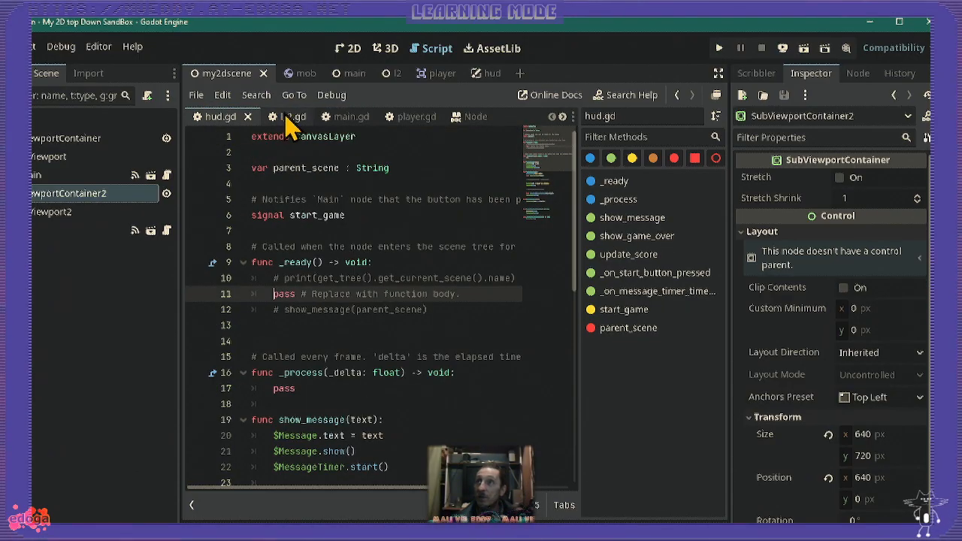
pyautogui.click(342, 118)
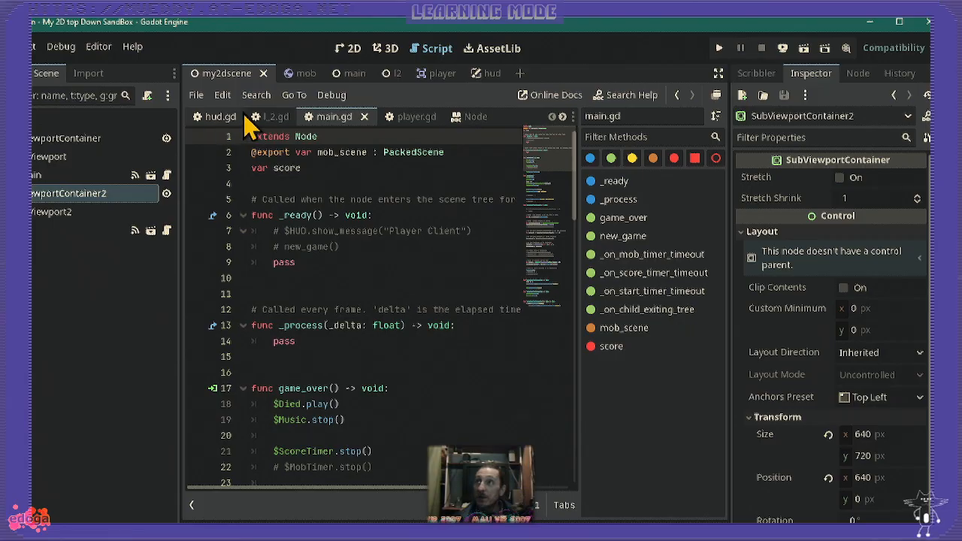
pyautogui.click(276, 117)
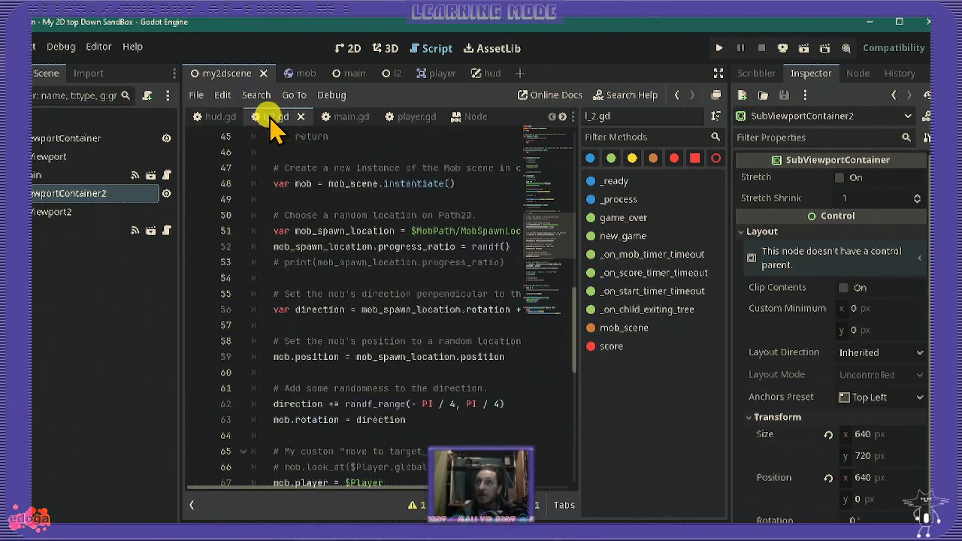
pyautogui.scroll(15, 229, 259)
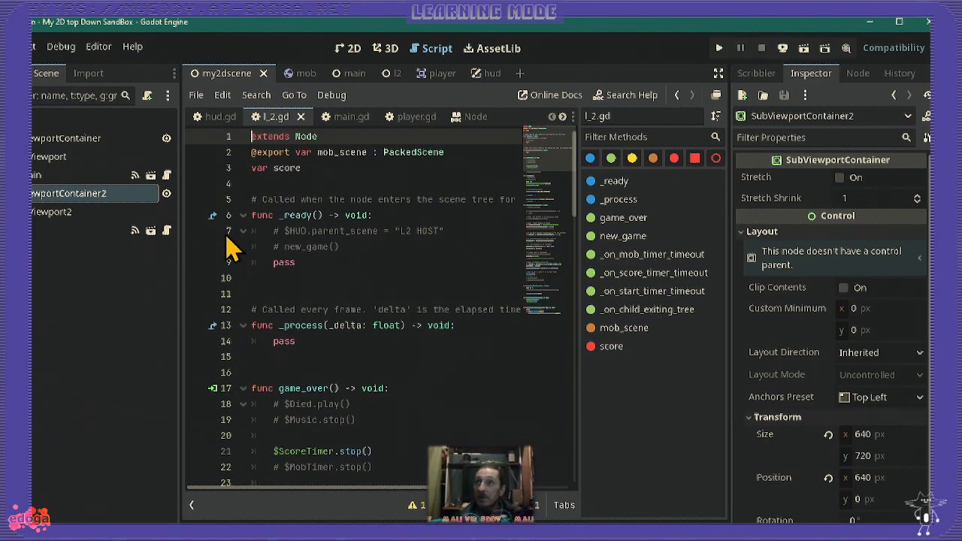
# - Examine the message, game-over and score functions in hud.gd, and open the l2 scene
pyautogui.click(219, 118)
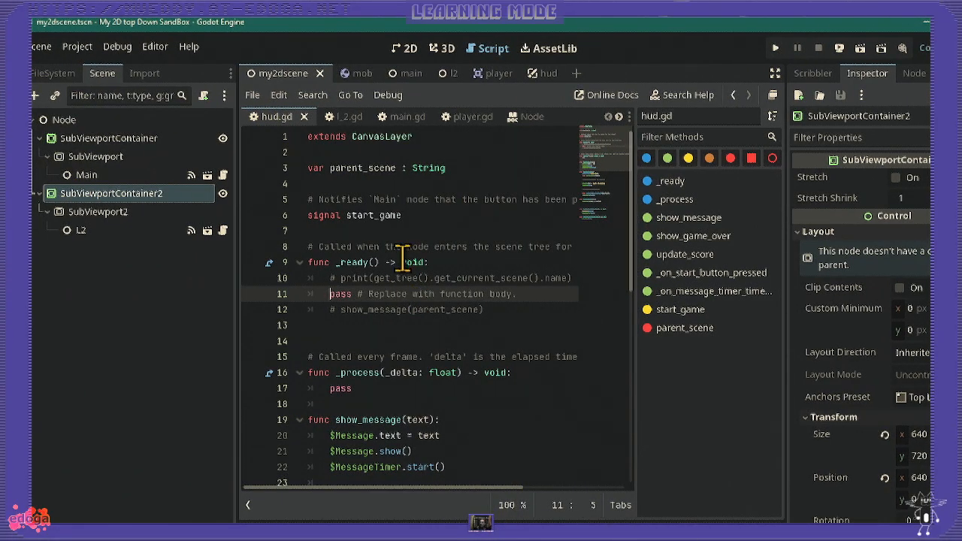
pyautogui.scroll(-3, 394, 158)
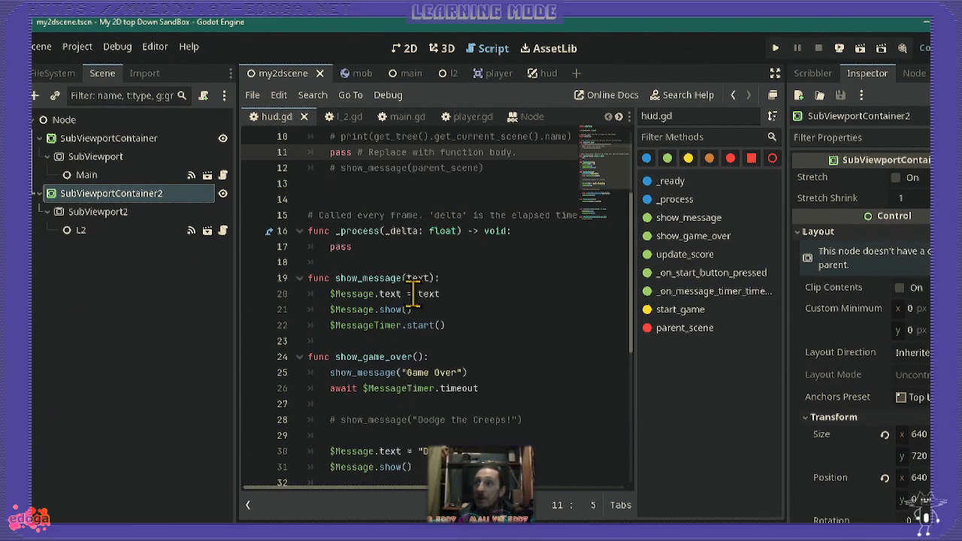
pyautogui.scroll(3, 406, 325)
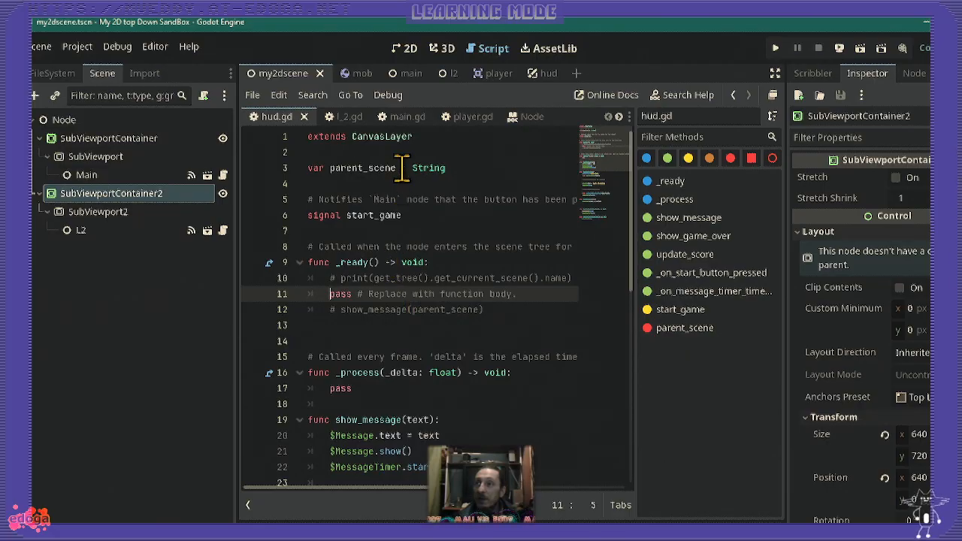
pyautogui.scroll(-2, 403, 168)
pyautogui.scroll(-2, 439, 178)
pyautogui.scroll(4, 439, 201)
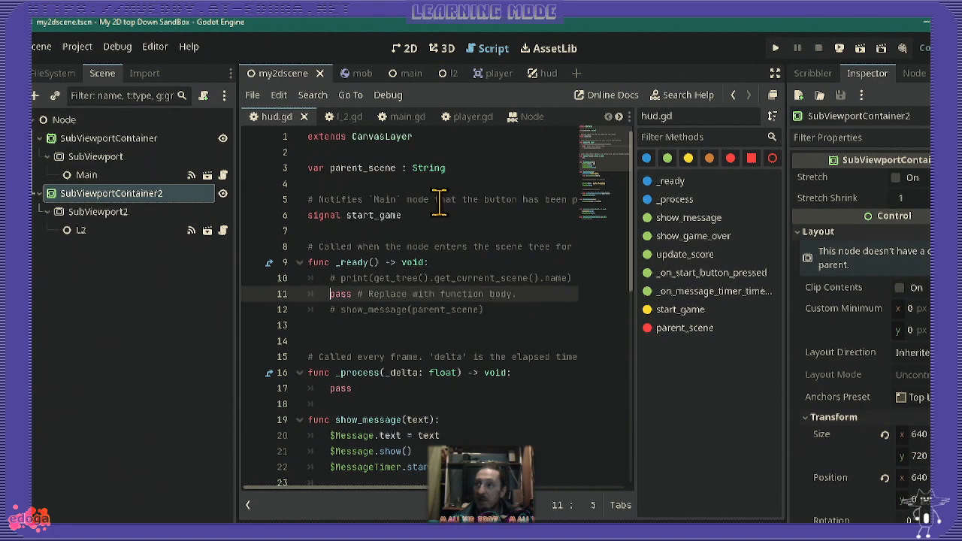
pyautogui.scroll(-9, 439, 215)
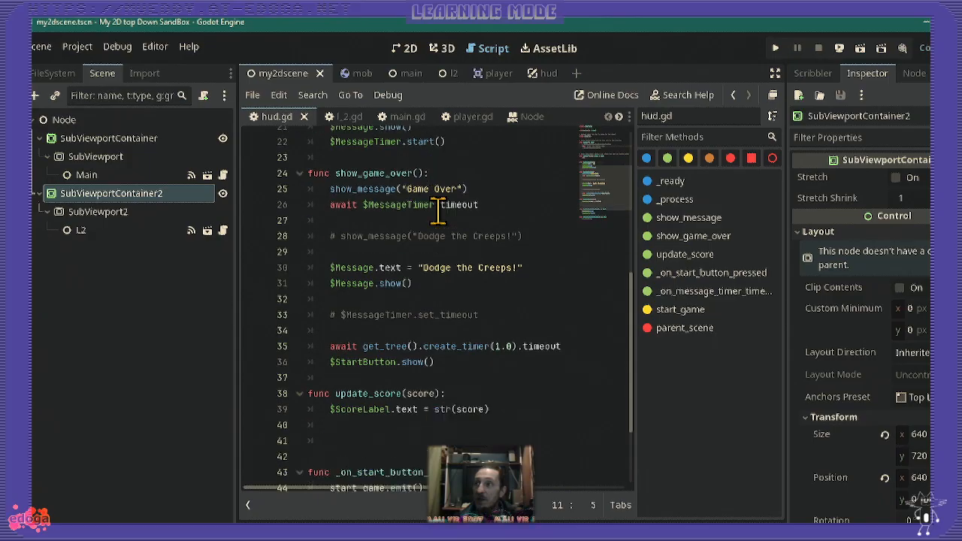
pyautogui.scroll(9, 443, 225)
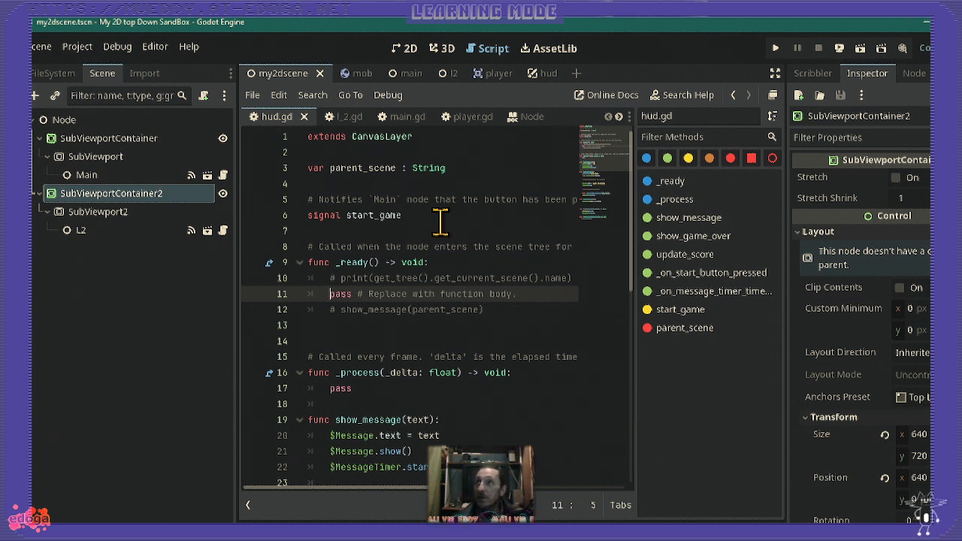
pyautogui.click(442, 76)
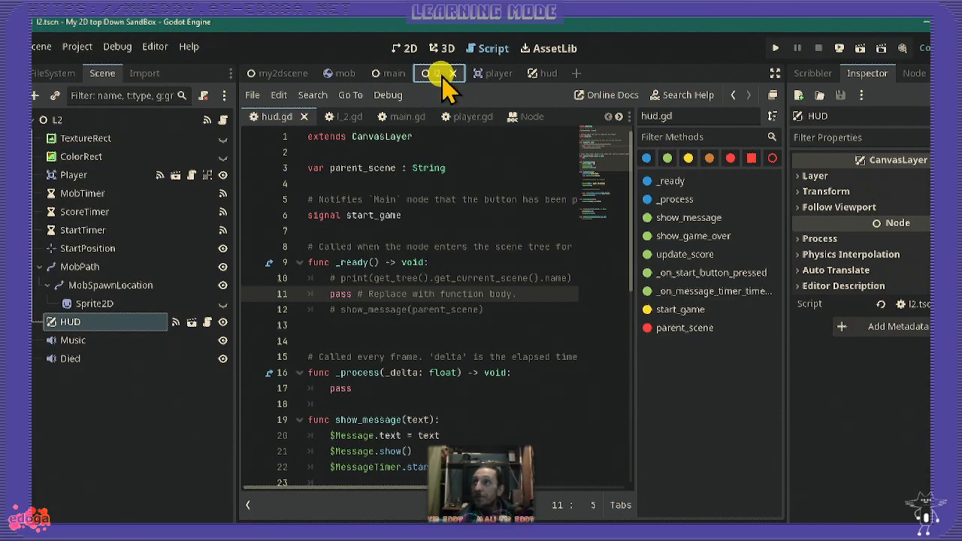
# - Look through the main and mob scenes, and open my2dscene in the 2D view
pyautogui.click(392, 74)
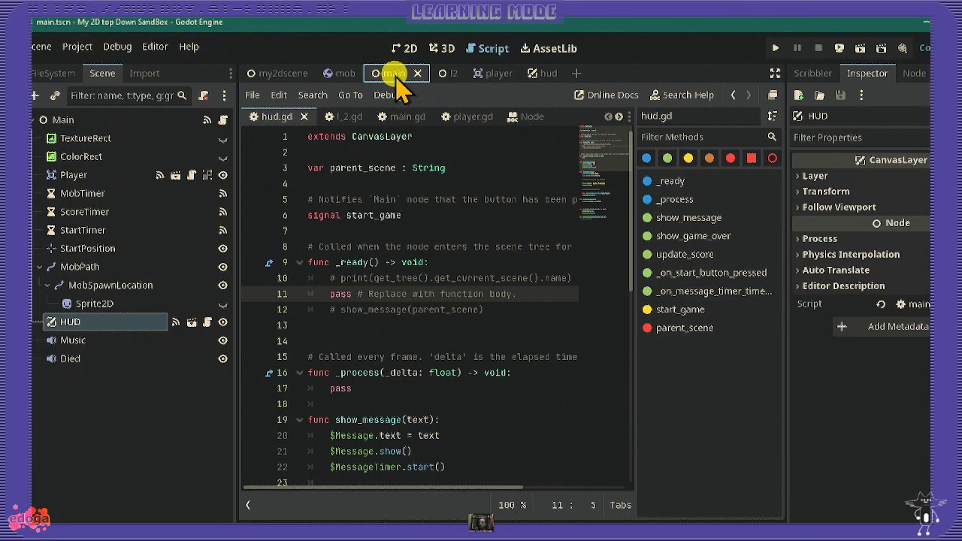
pyautogui.click(342, 76)
pyautogui.click(277, 73)
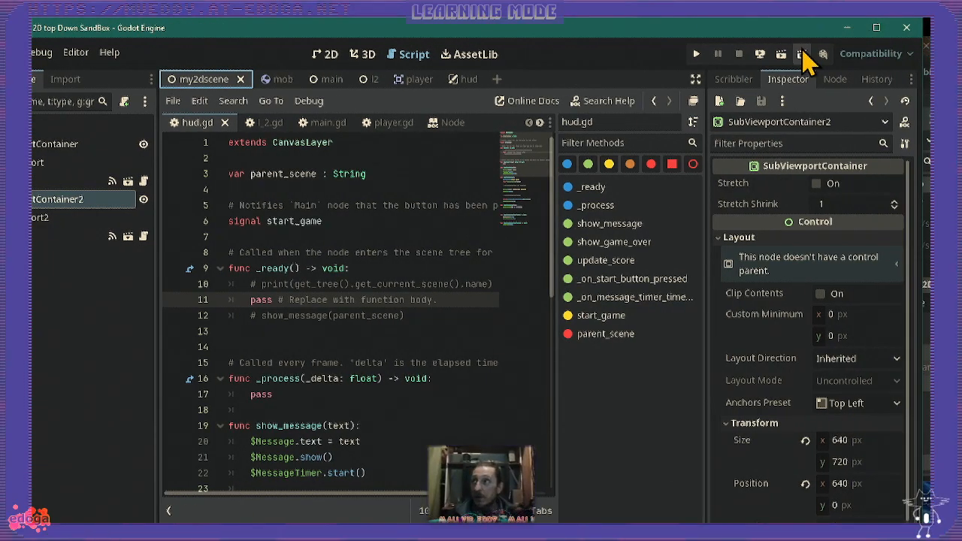
pyautogui.click(331, 56)
pyautogui.scroll(2, 494, 440)
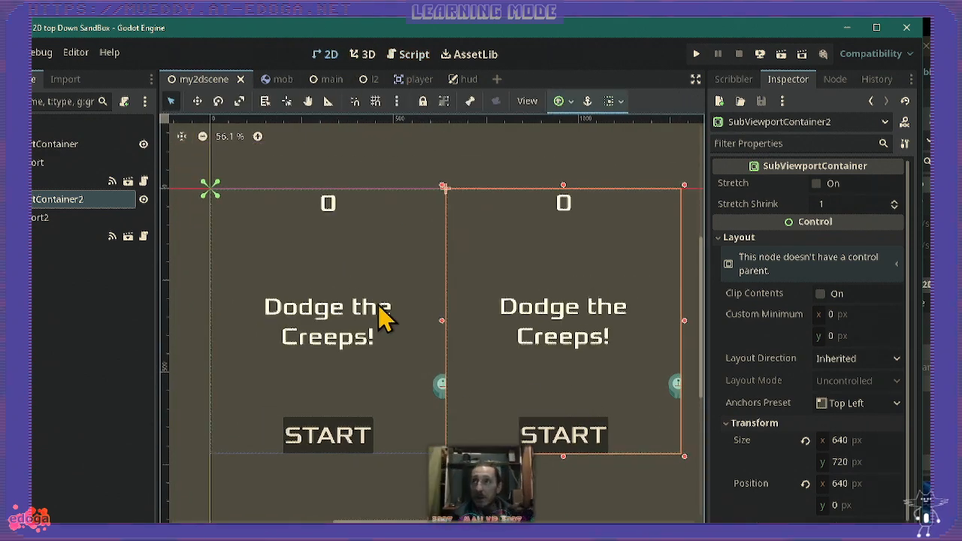
# - Inspect the first SubViewportContainer, its Main instance and the L2 instance under SubViewport2
pyautogui.click(376, 258)
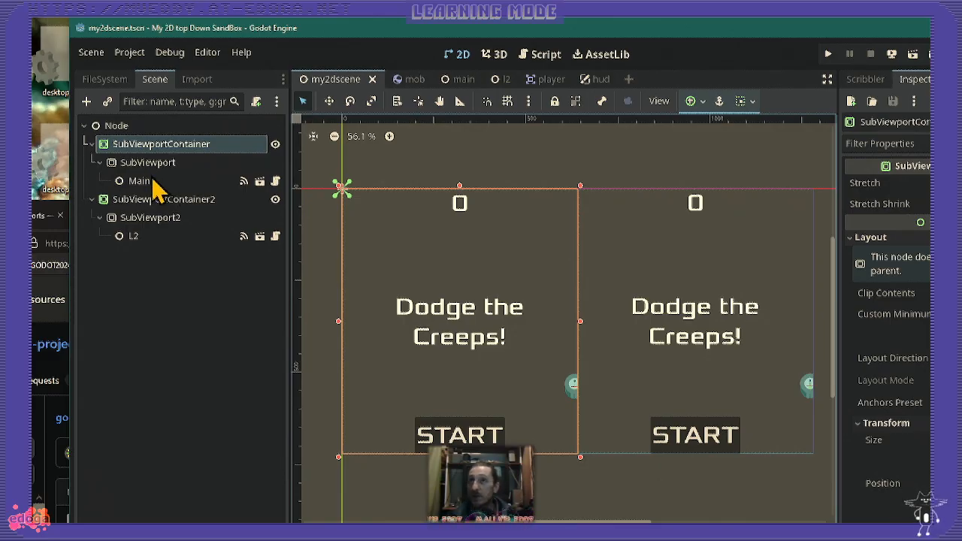
pyautogui.click(144, 182)
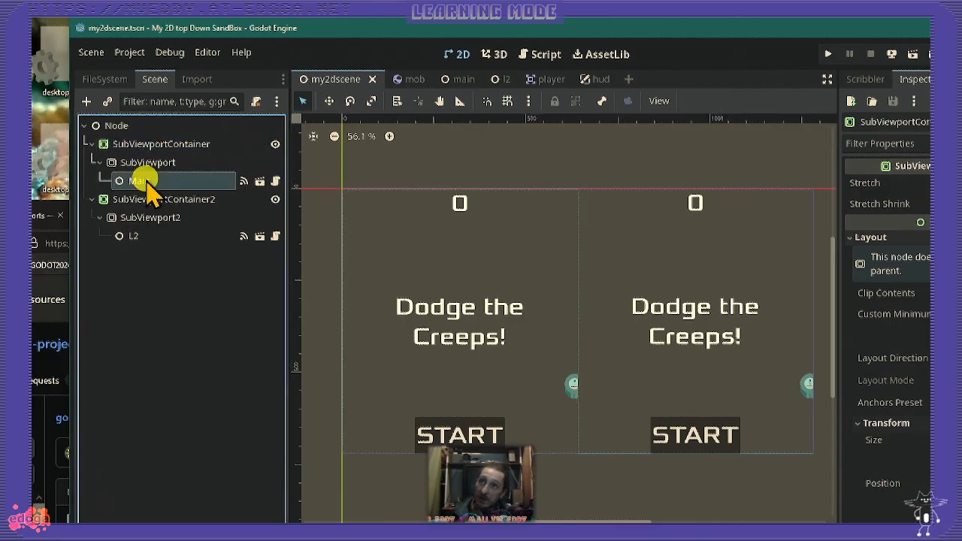
pyautogui.click(149, 239)
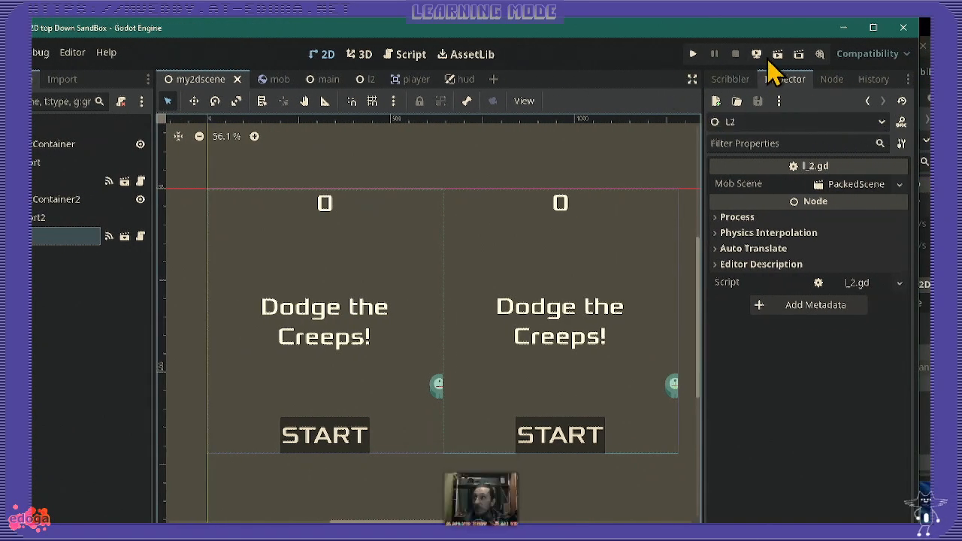
# - Run the current split-screen scene and start the game in the Main viewport, followed by the L2 viewport
pyautogui.click(780, 55)
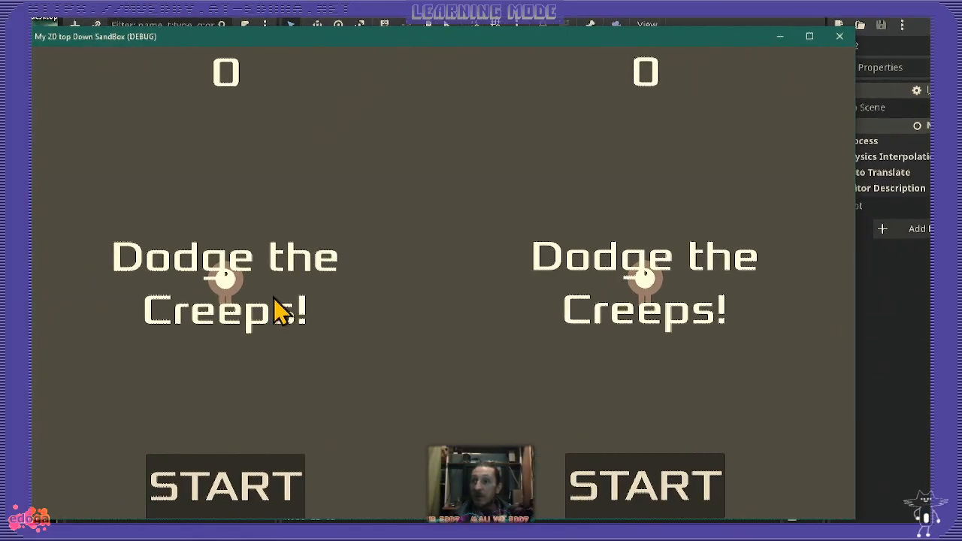
pyautogui.click(215, 495)
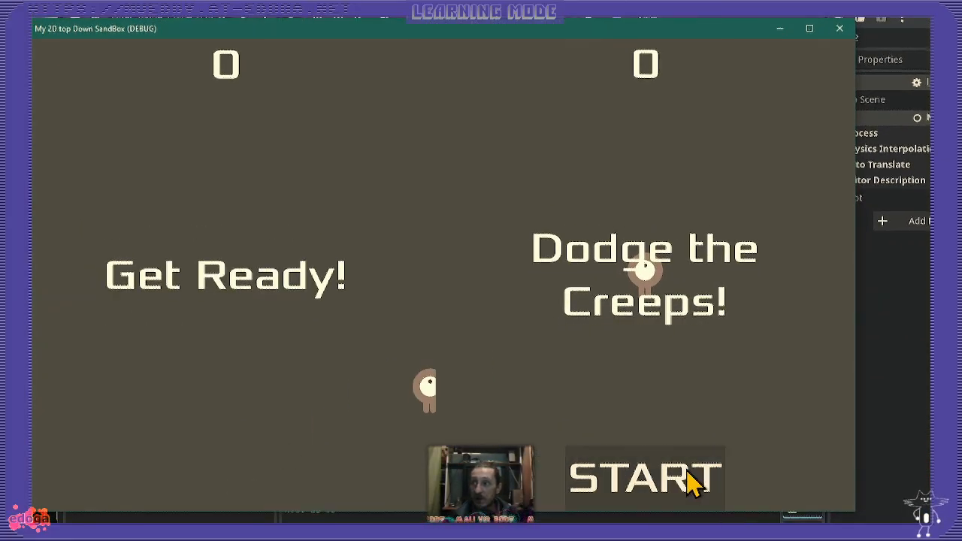
pyautogui.click(692, 490)
# - Steer both players around the creeps until the games in both viewports are over
pyautogui.press('Left')
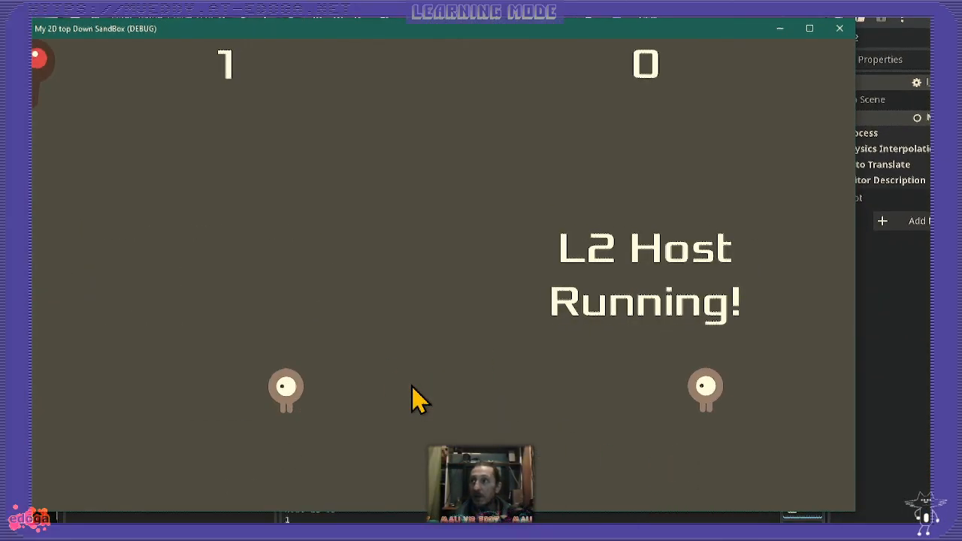
pyautogui.press('Down')
pyautogui.press('Up')
pyautogui.press('Right')
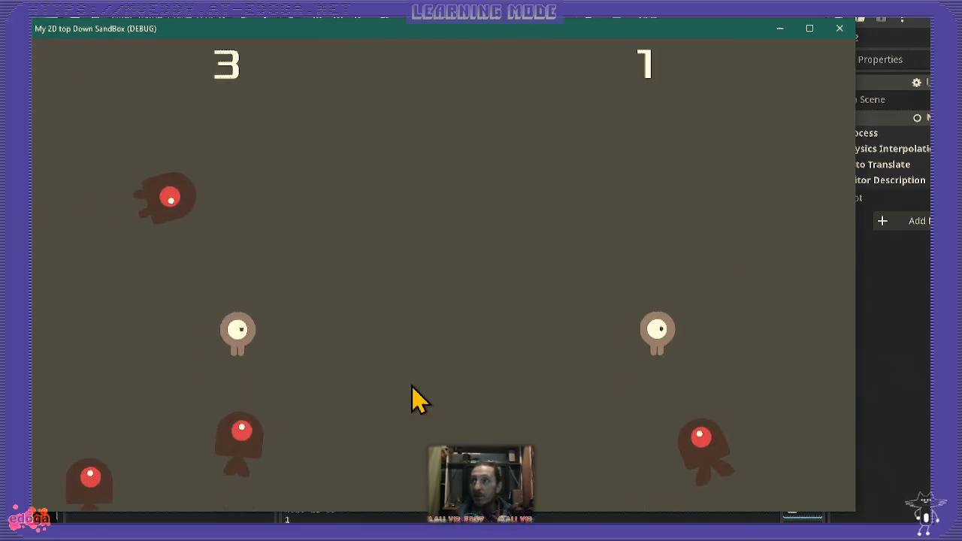
pyautogui.press('Left')
pyautogui.press('Up')
pyautogui.press('Down')
pyautogui.press('Right')
pyautogui.press('Down')
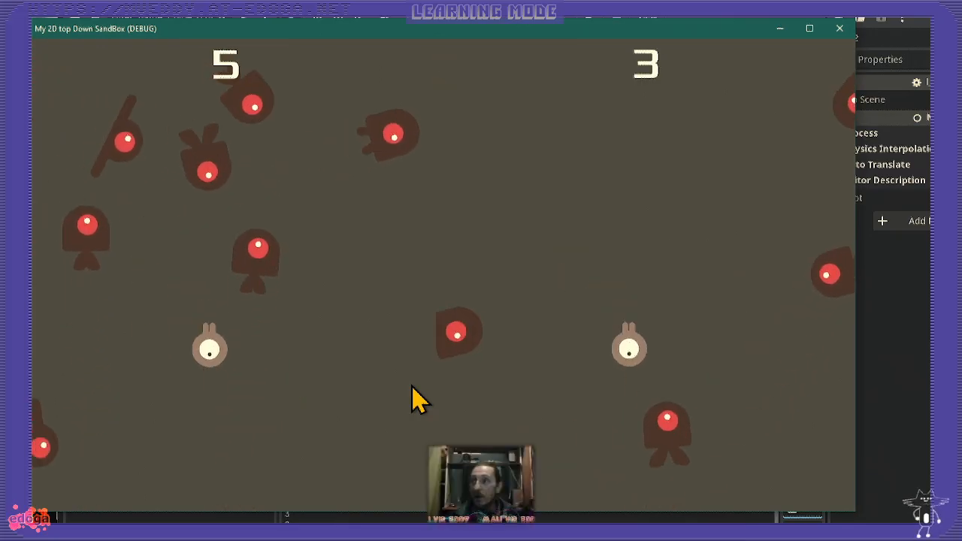
pyautogui.press('Left')
pyautogui.press('Right')
pyautogui.press('Down')
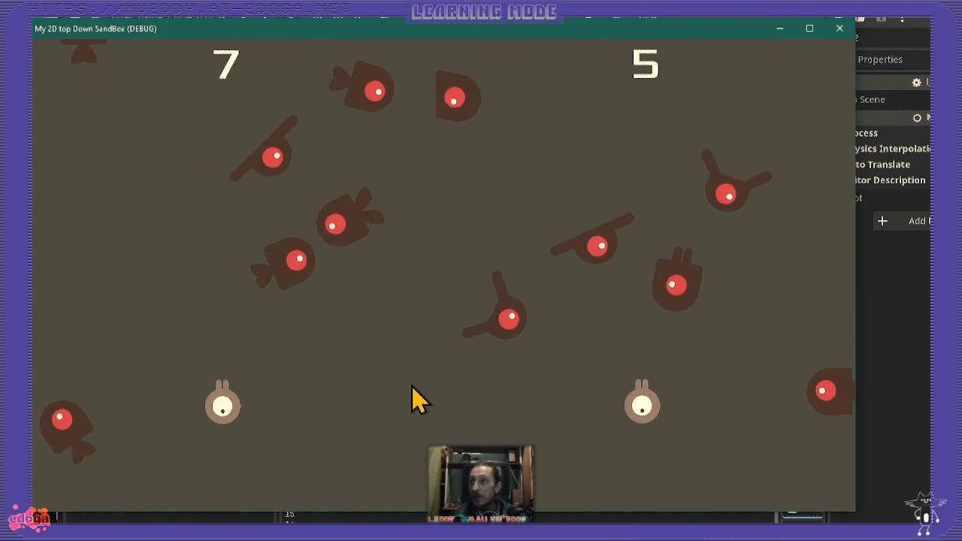
pyautogui.press('Left')
pyautogui.press('Down')
pyautogui.press('Left')
pyautogui.press('Up')
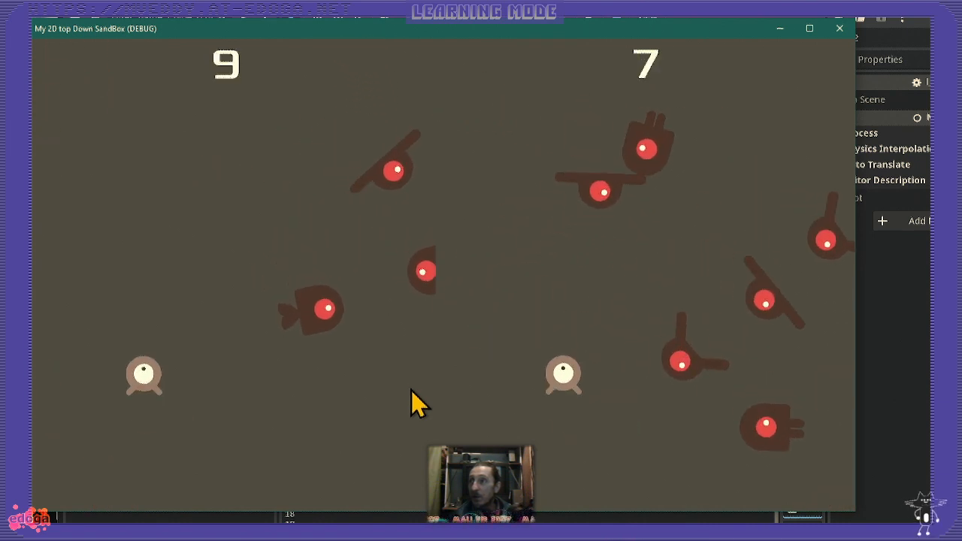
pyautogui.press('Right')
pyautogui.press('Left')
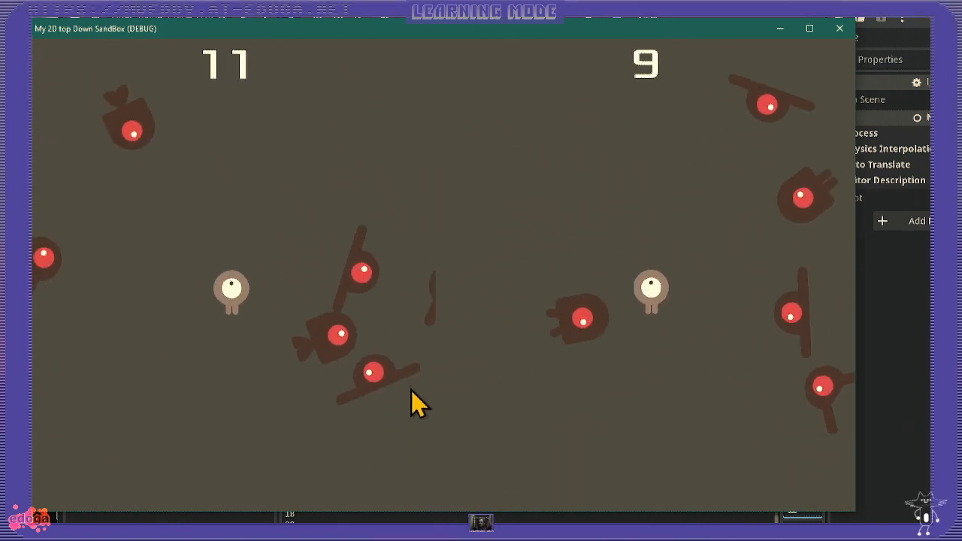
pyautogui.press('Up')
pyautogui.press('Down')
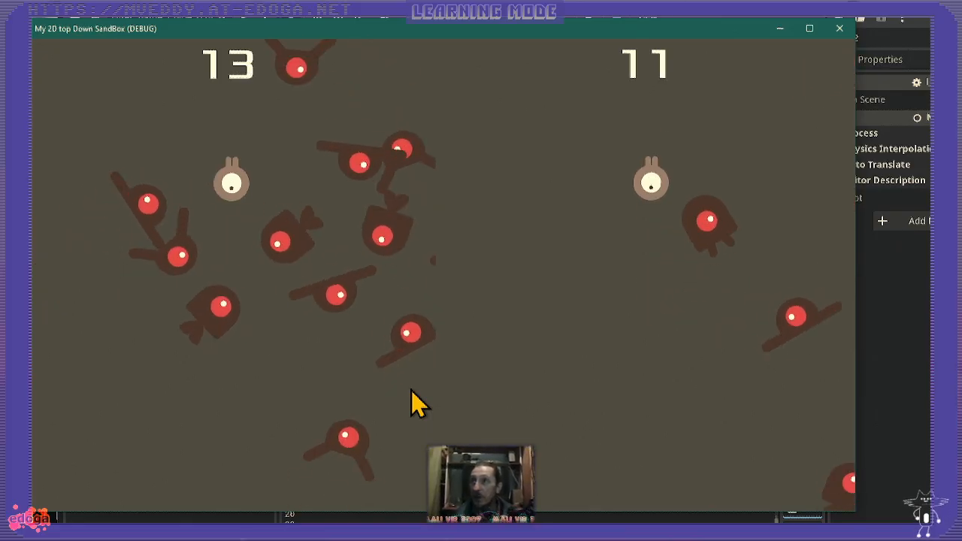
pyautogui.press('Left')
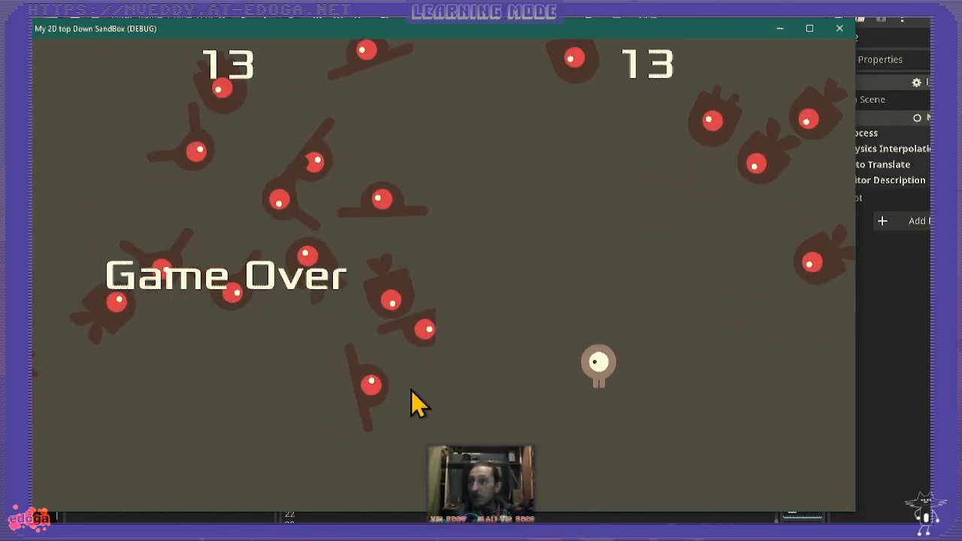
pyautogui.press('Right')
pyautogui.press('Left')
pyautogui.press('Right')
pyautogui.press('Down')
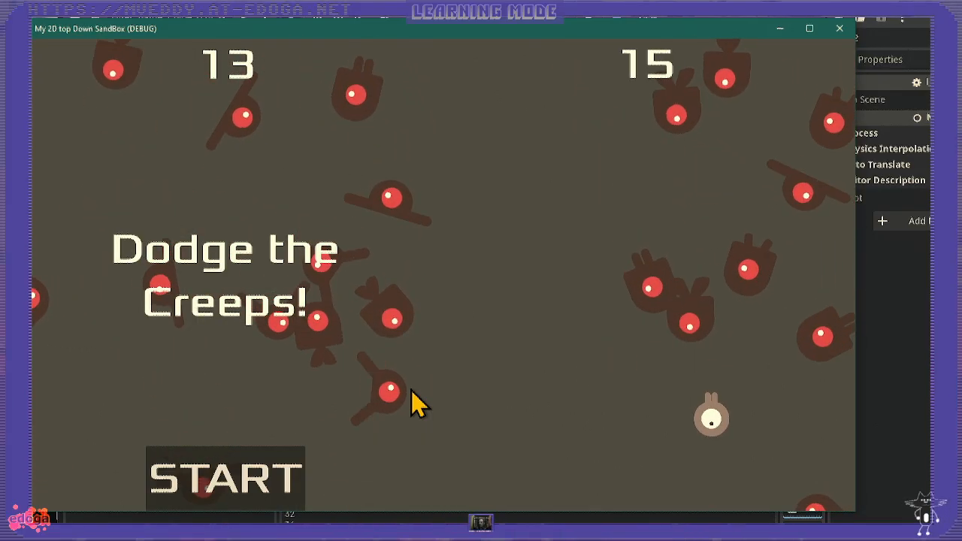
pyautogui.press('Left')
pyautogui.press('Right')
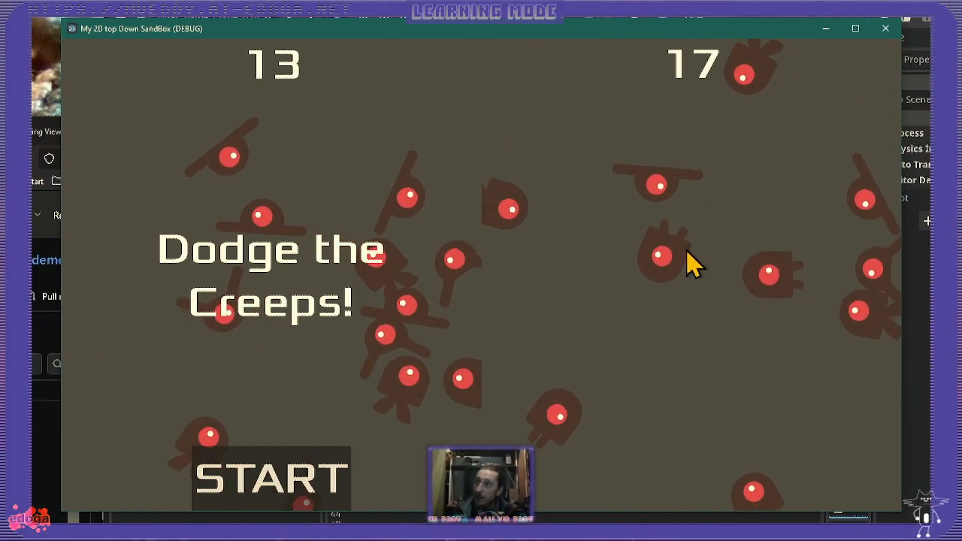
# - Watch the creeps in the L2 viewport after its game has ended, and stop the running scene
pyautogui.click(725, 322)
pyautogui.click(743, 278)
pyautogui.click(681, 270)
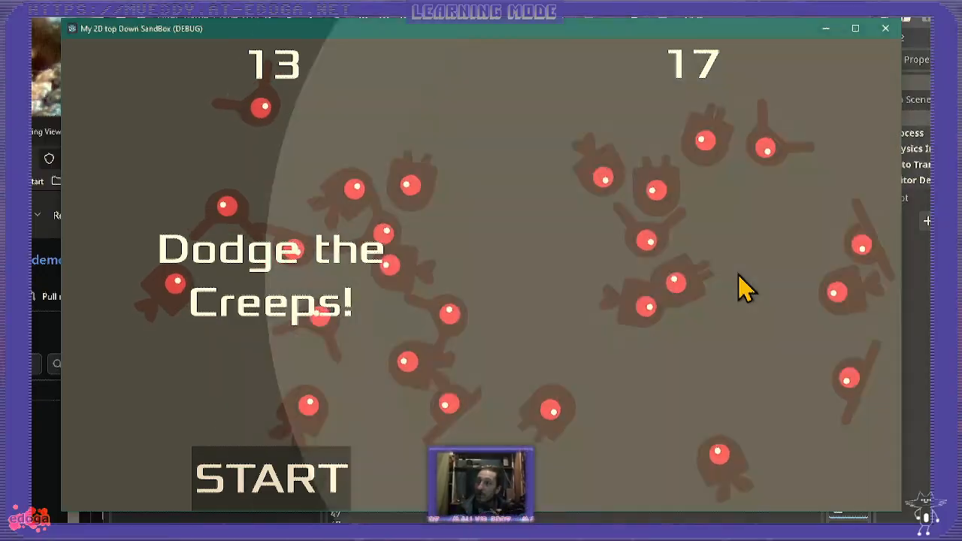
pyautogui.click(741, 290)
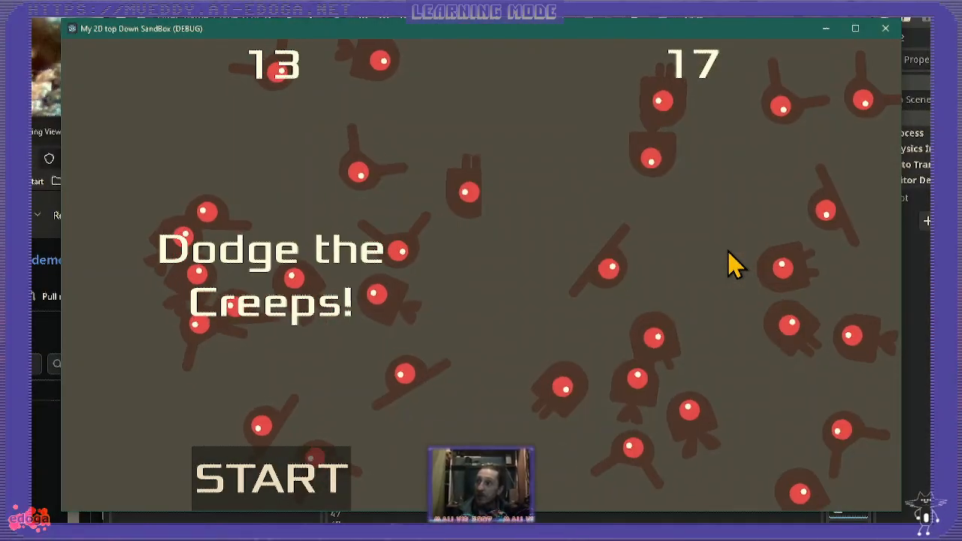
pyautogui.click(729, 265)
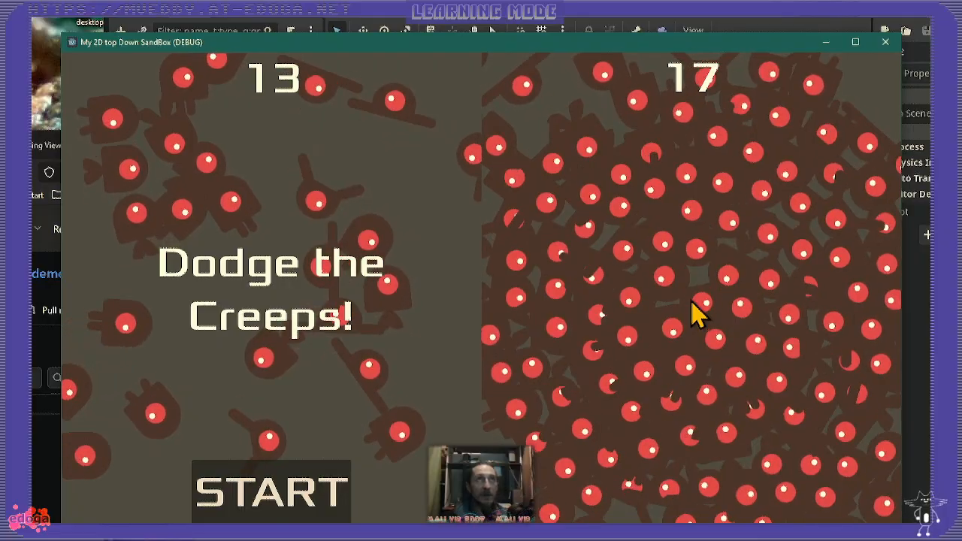
pyautogui.press('F8')
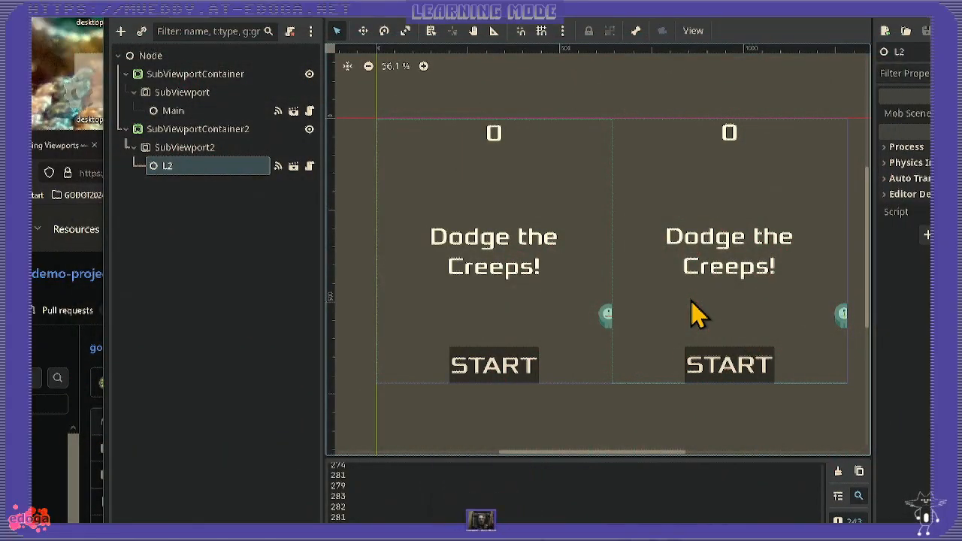